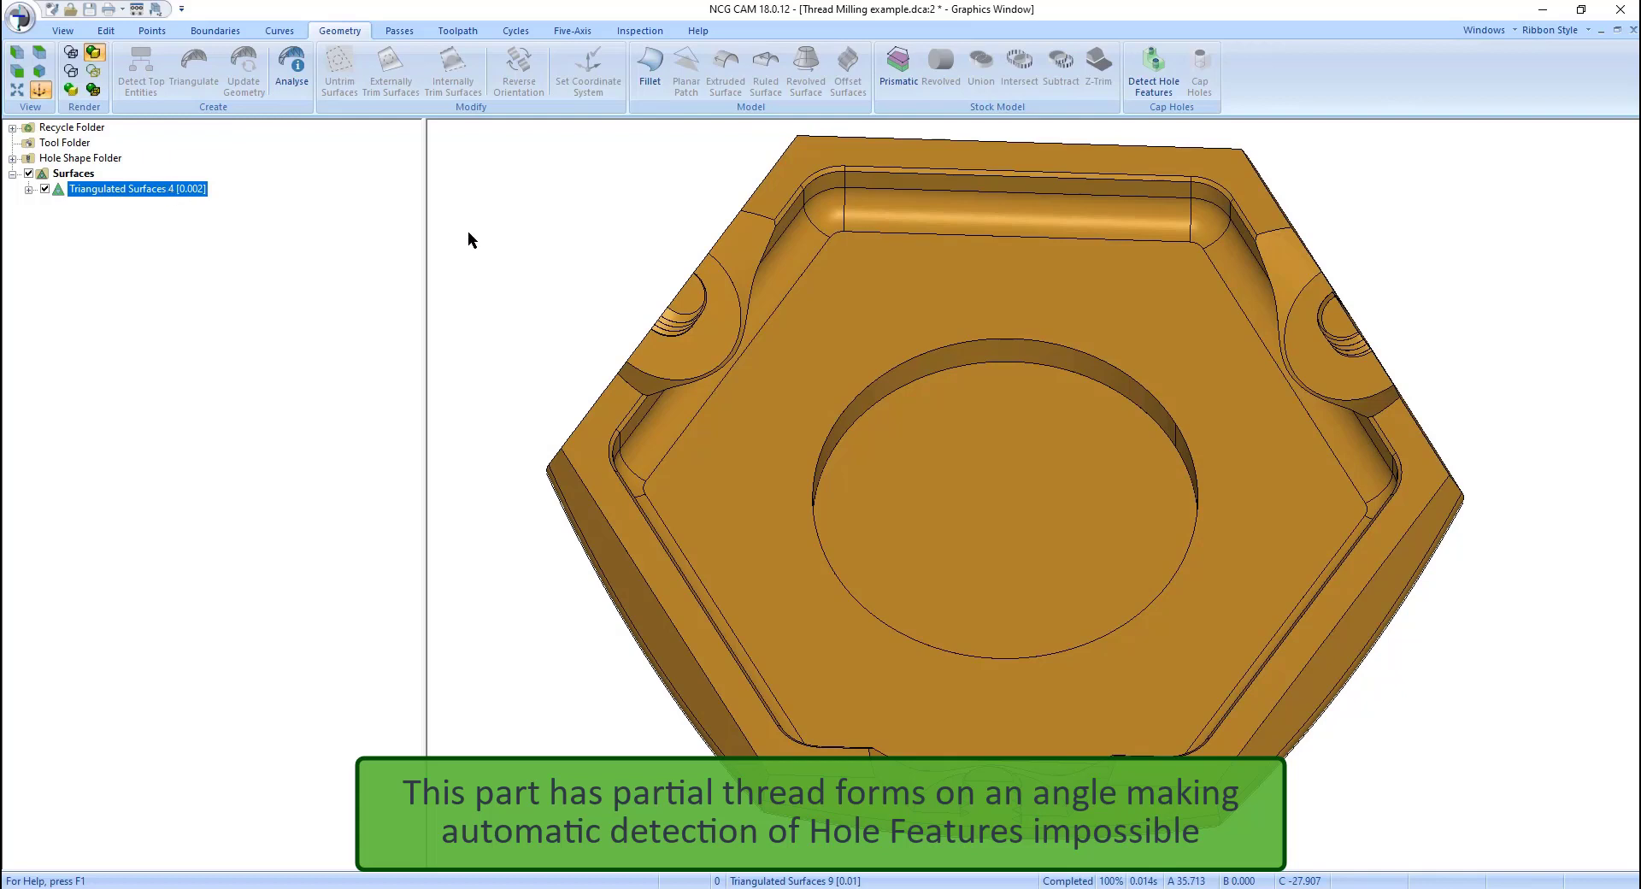
Step: Orient the view straight down the axis of an angled partial thread and select the flat face surrounding it
key("n")
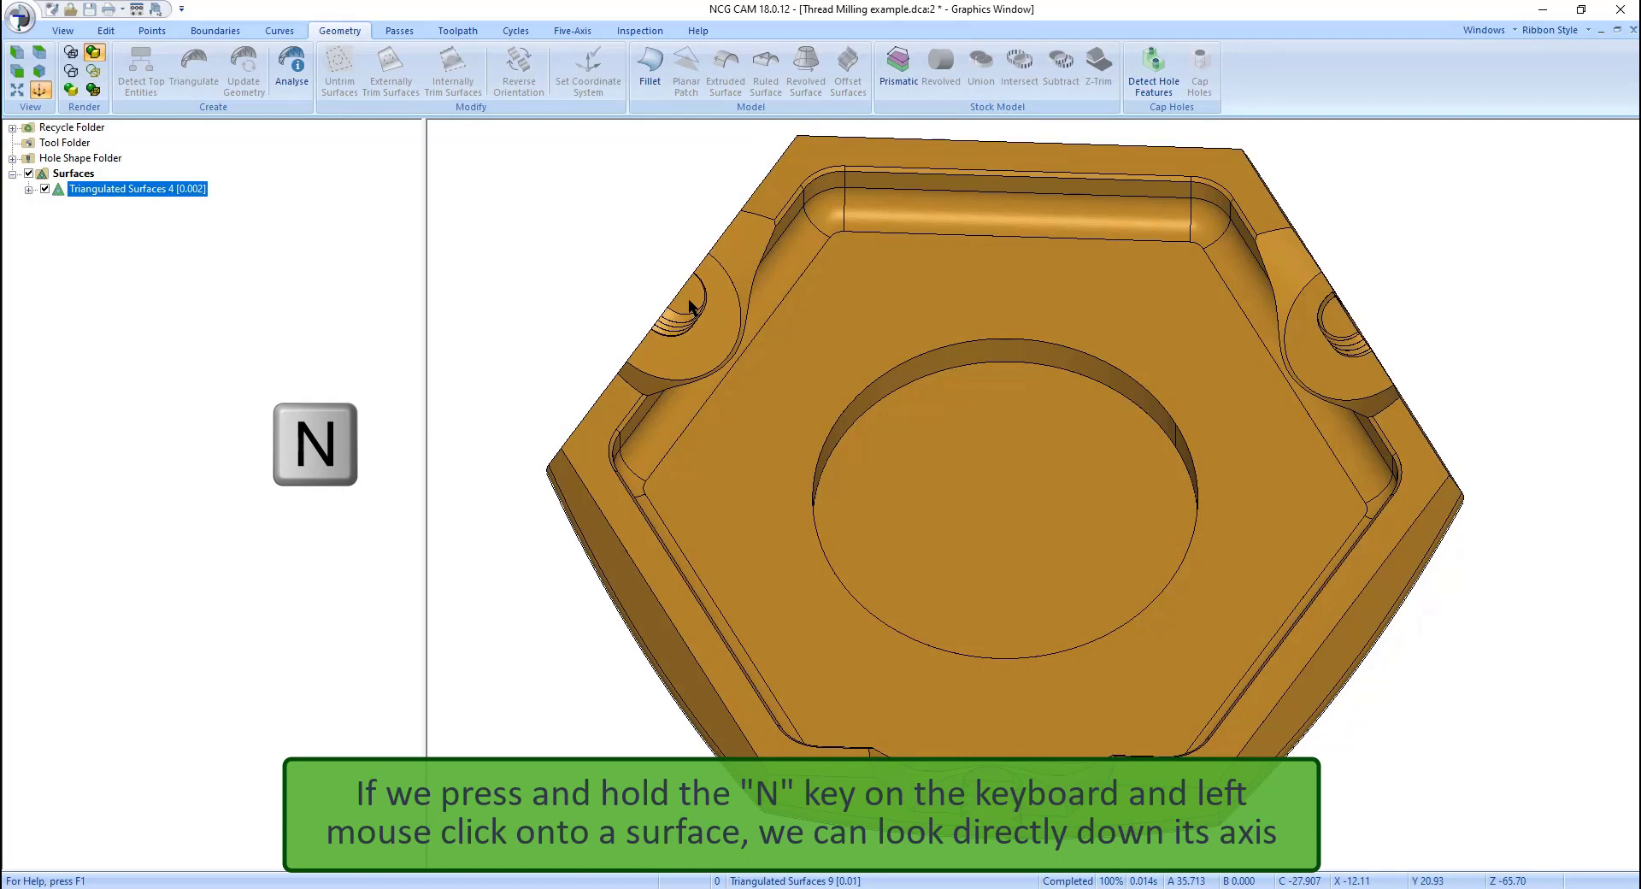
left_click(690, 306)
scroll(1060, 526, "up", 3)
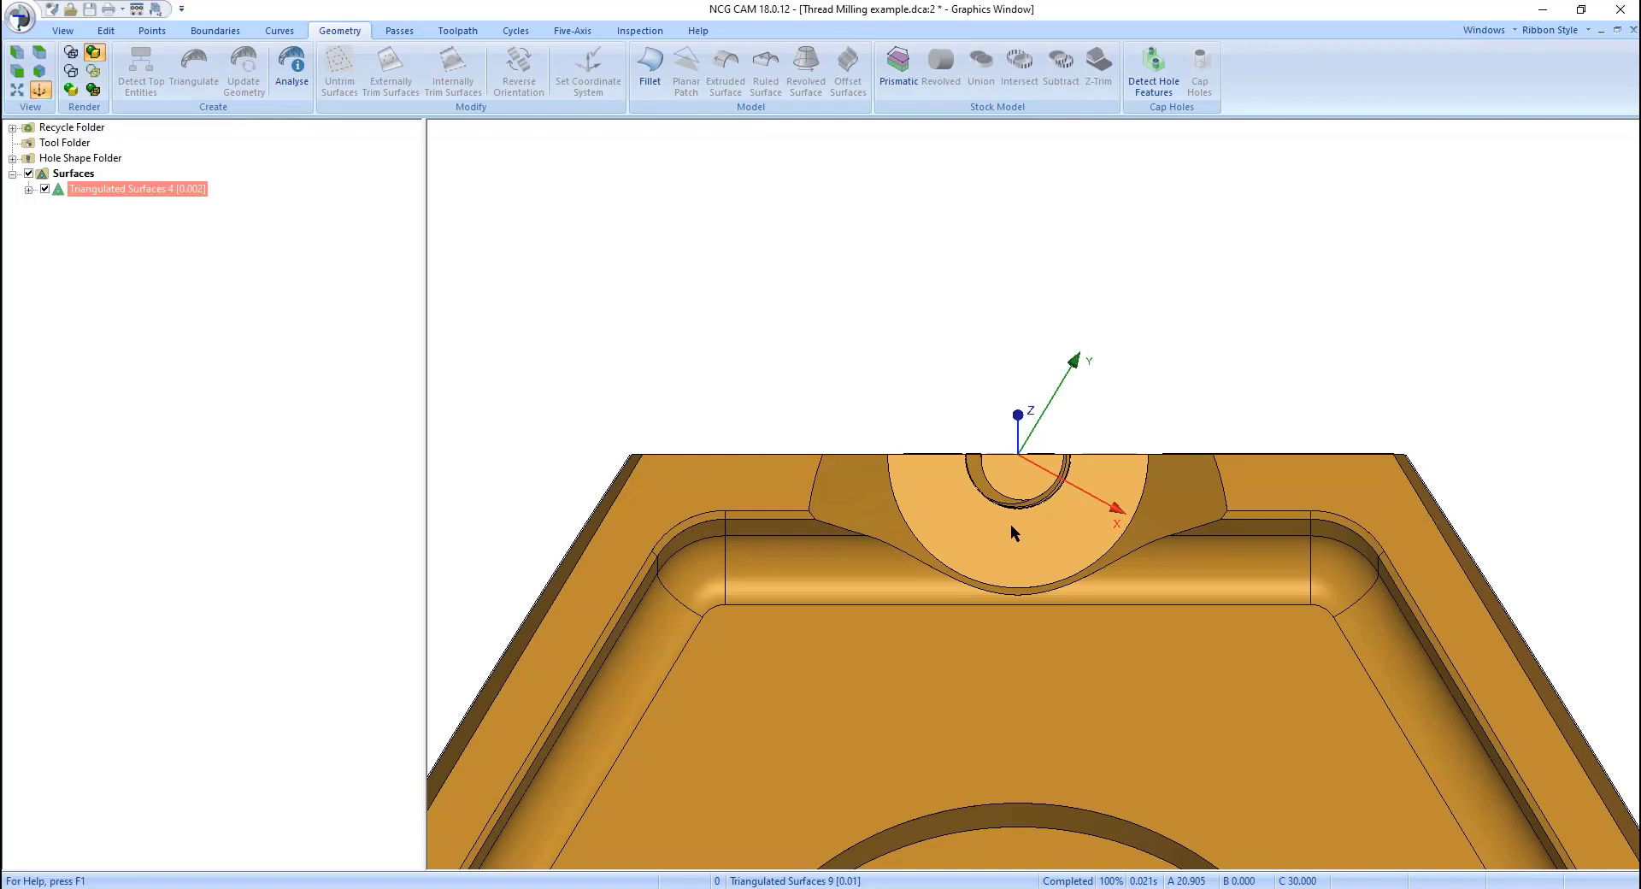
left_click(1012, 526)
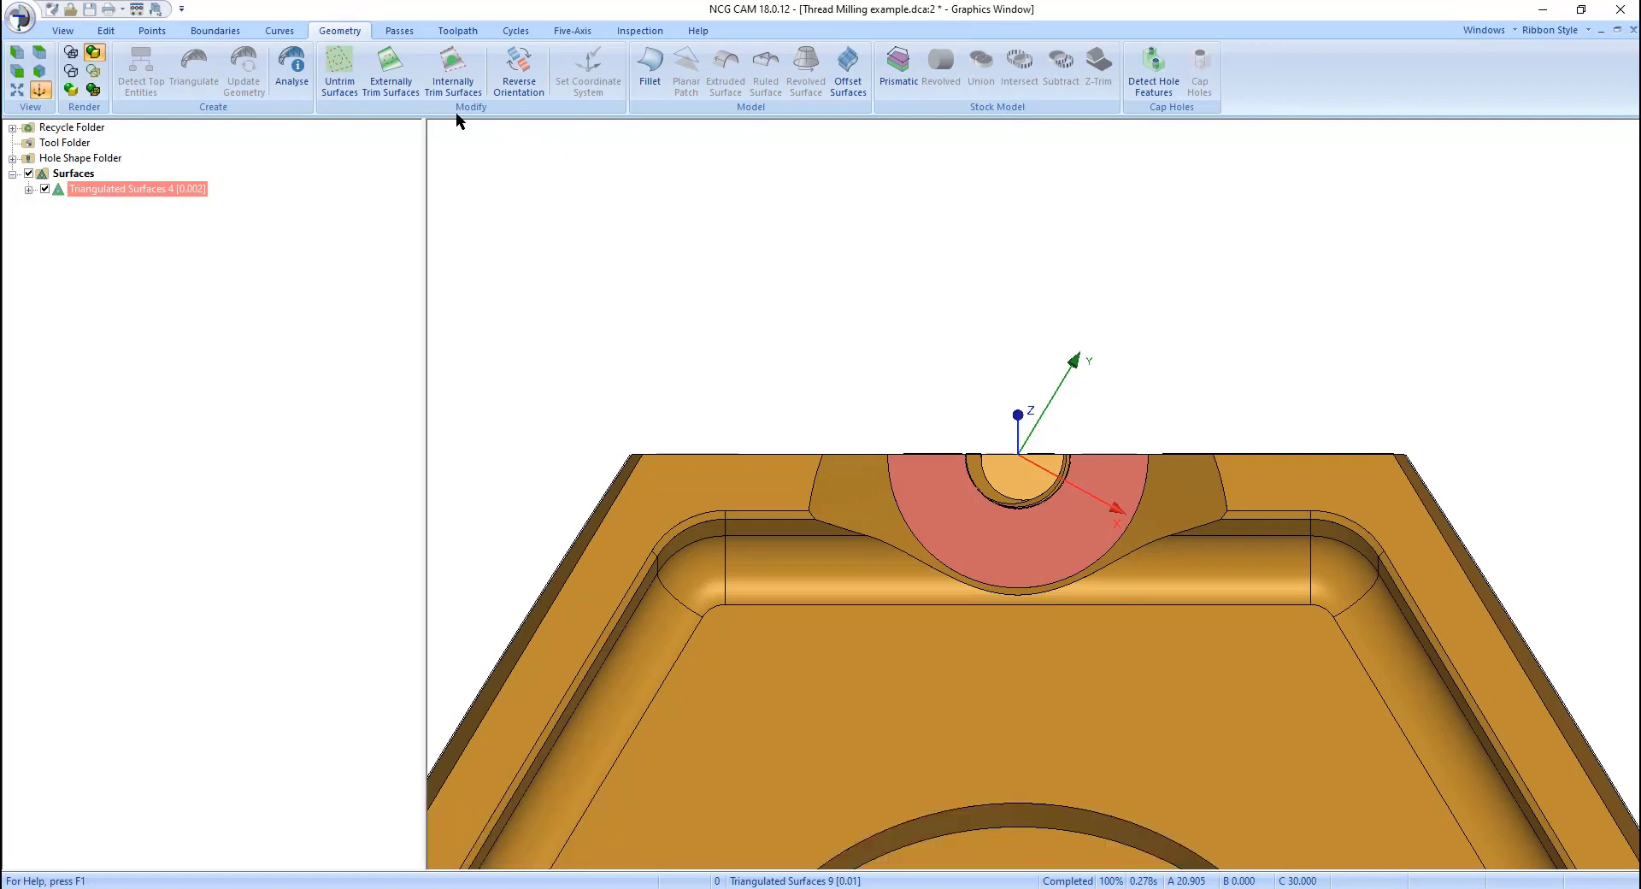
Step: Extract the selected face's edge curves with the current view rotation applied, keeping the proposed bounding box and curve settings
left_click(279, 31)
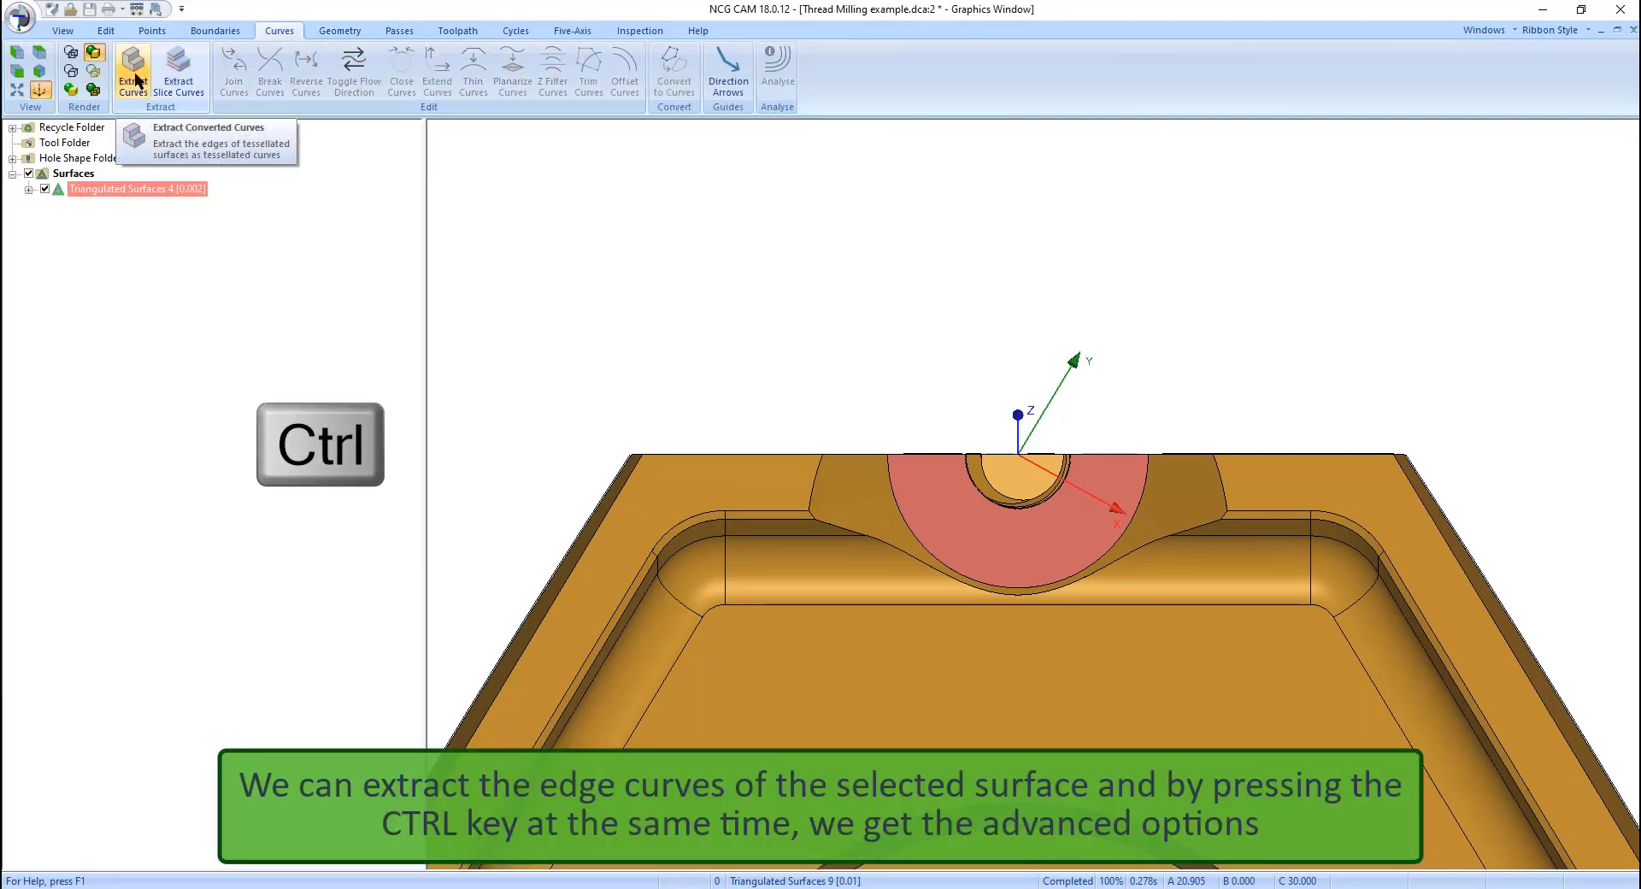
left_click(133, 73, "ctrl")
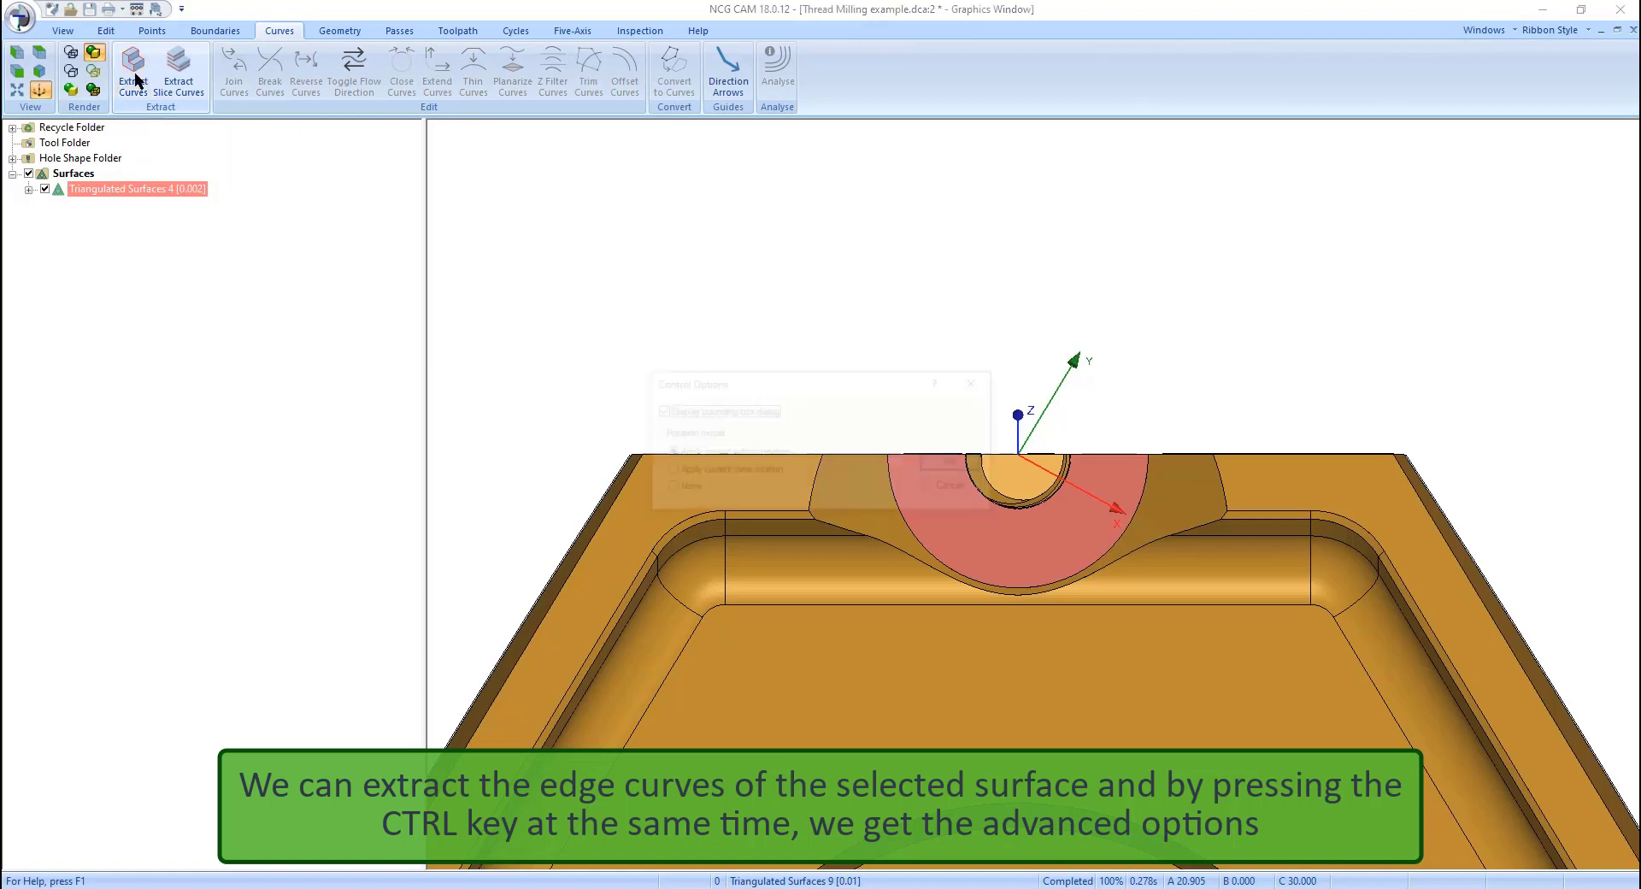
left_click(706, 470)
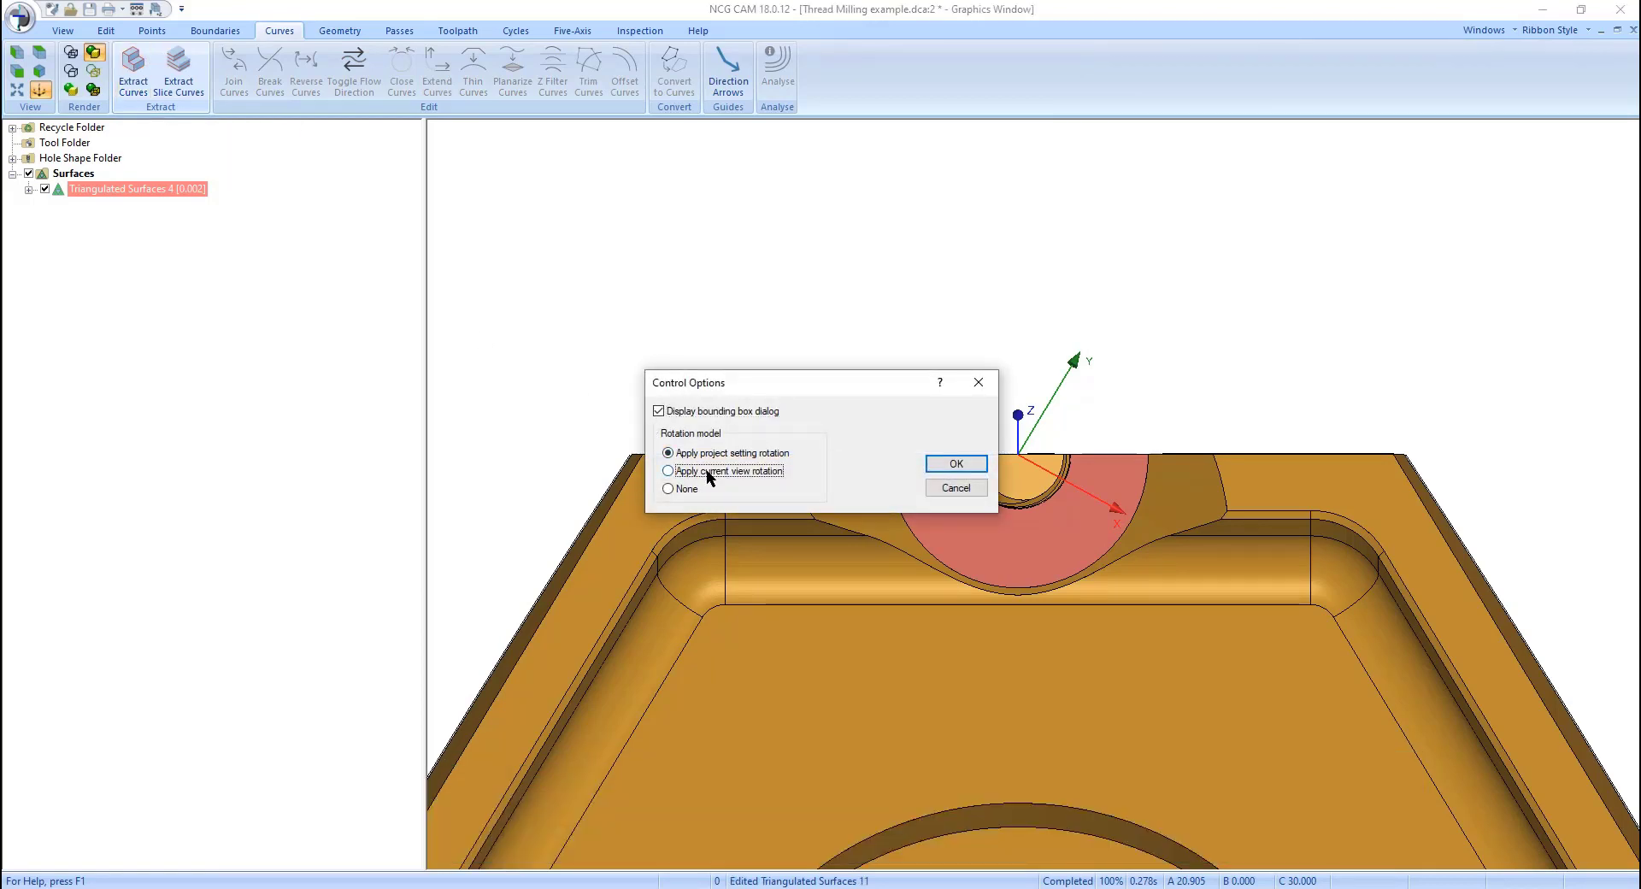
left_click(706, 471)
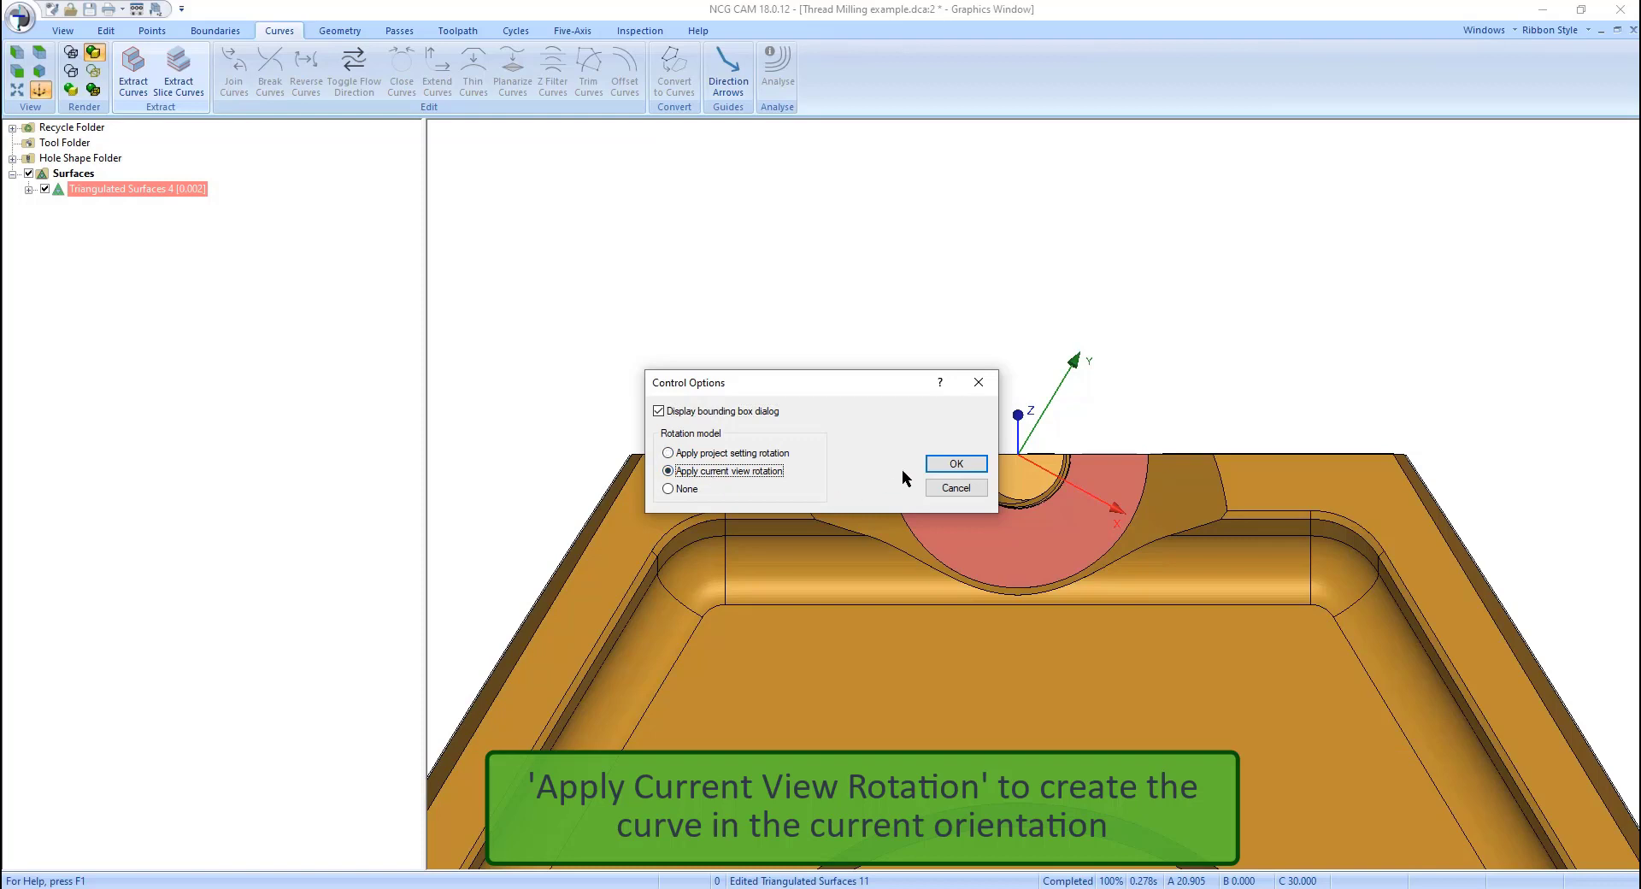
left_click(955, 466)
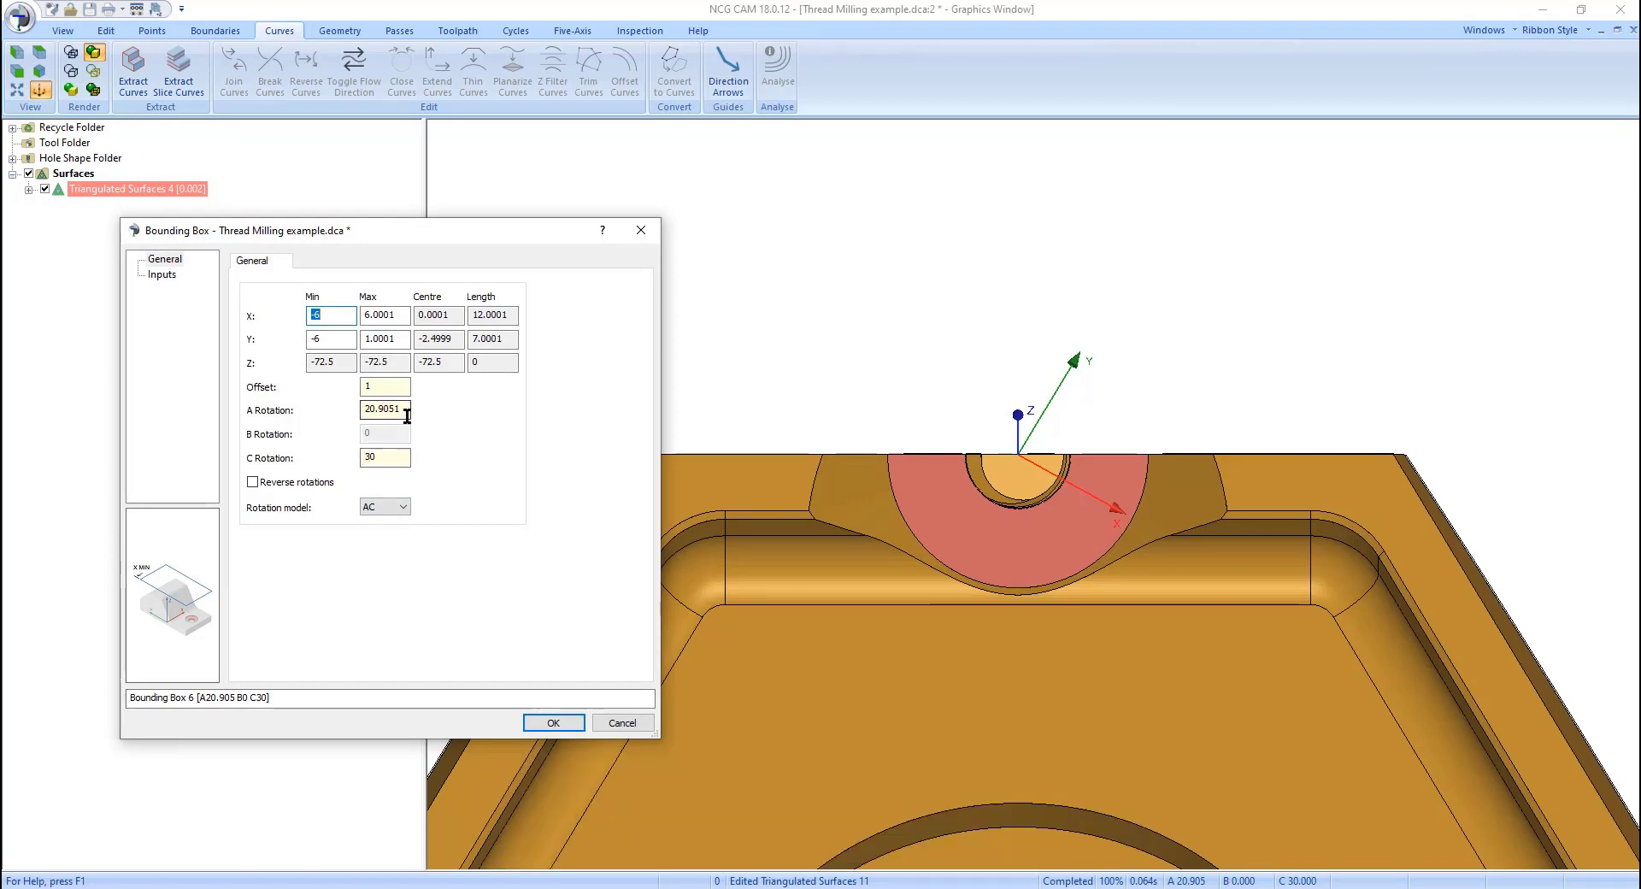
left_click(553, 722)
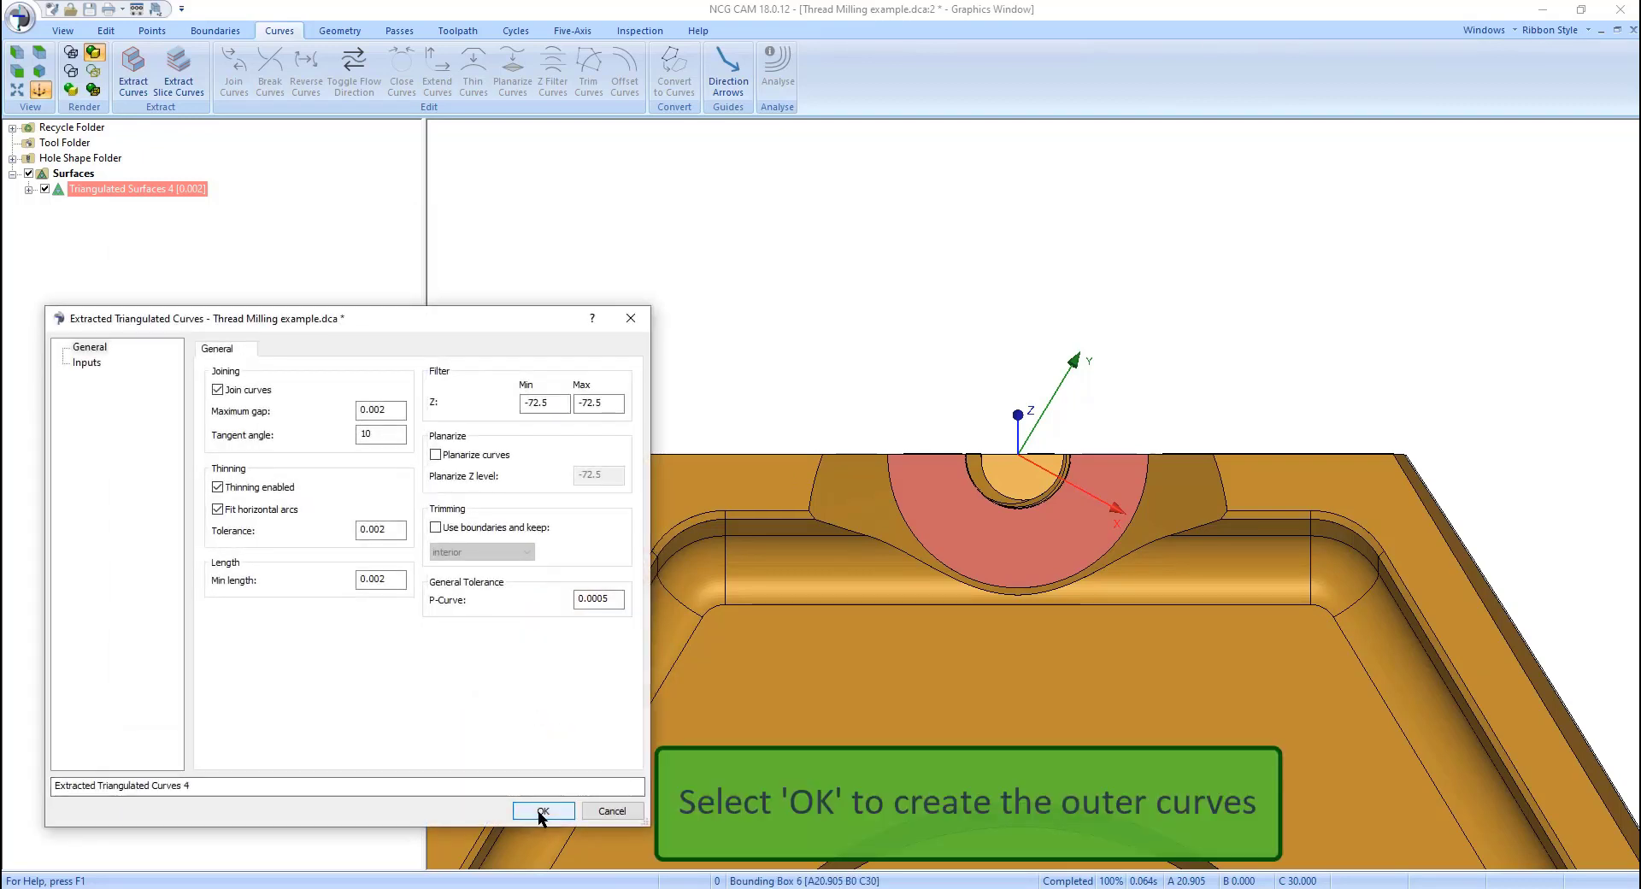
left_click(542, 812)
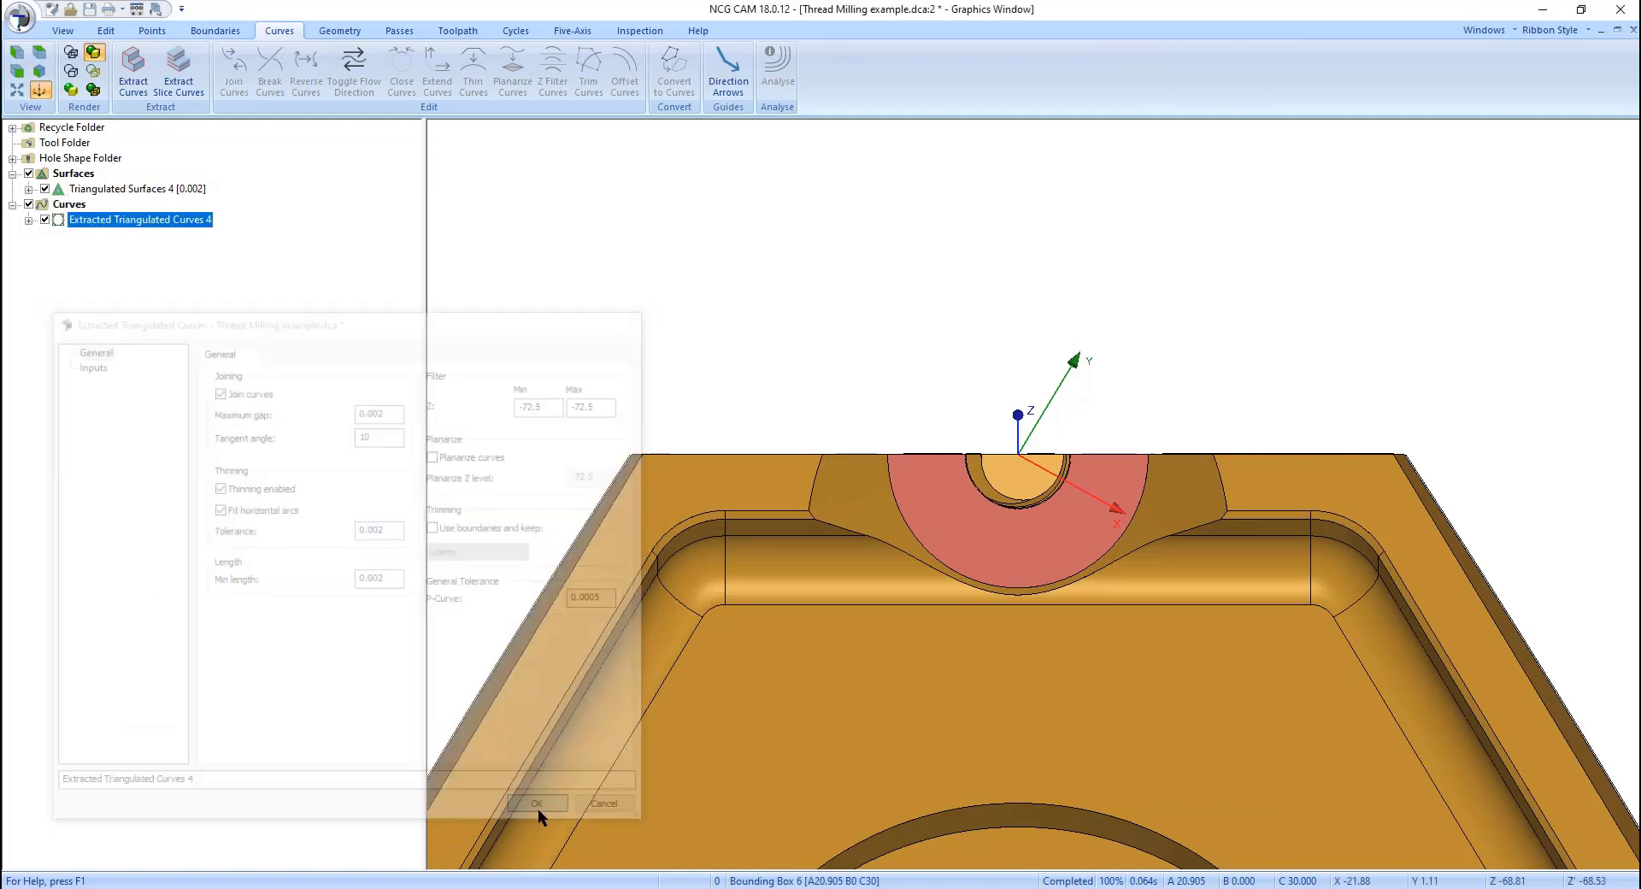
Step: Hide the main part surfaces and create a planar patch from the inner arc curve with a Z offset of 2.5
left_click(44, 189)
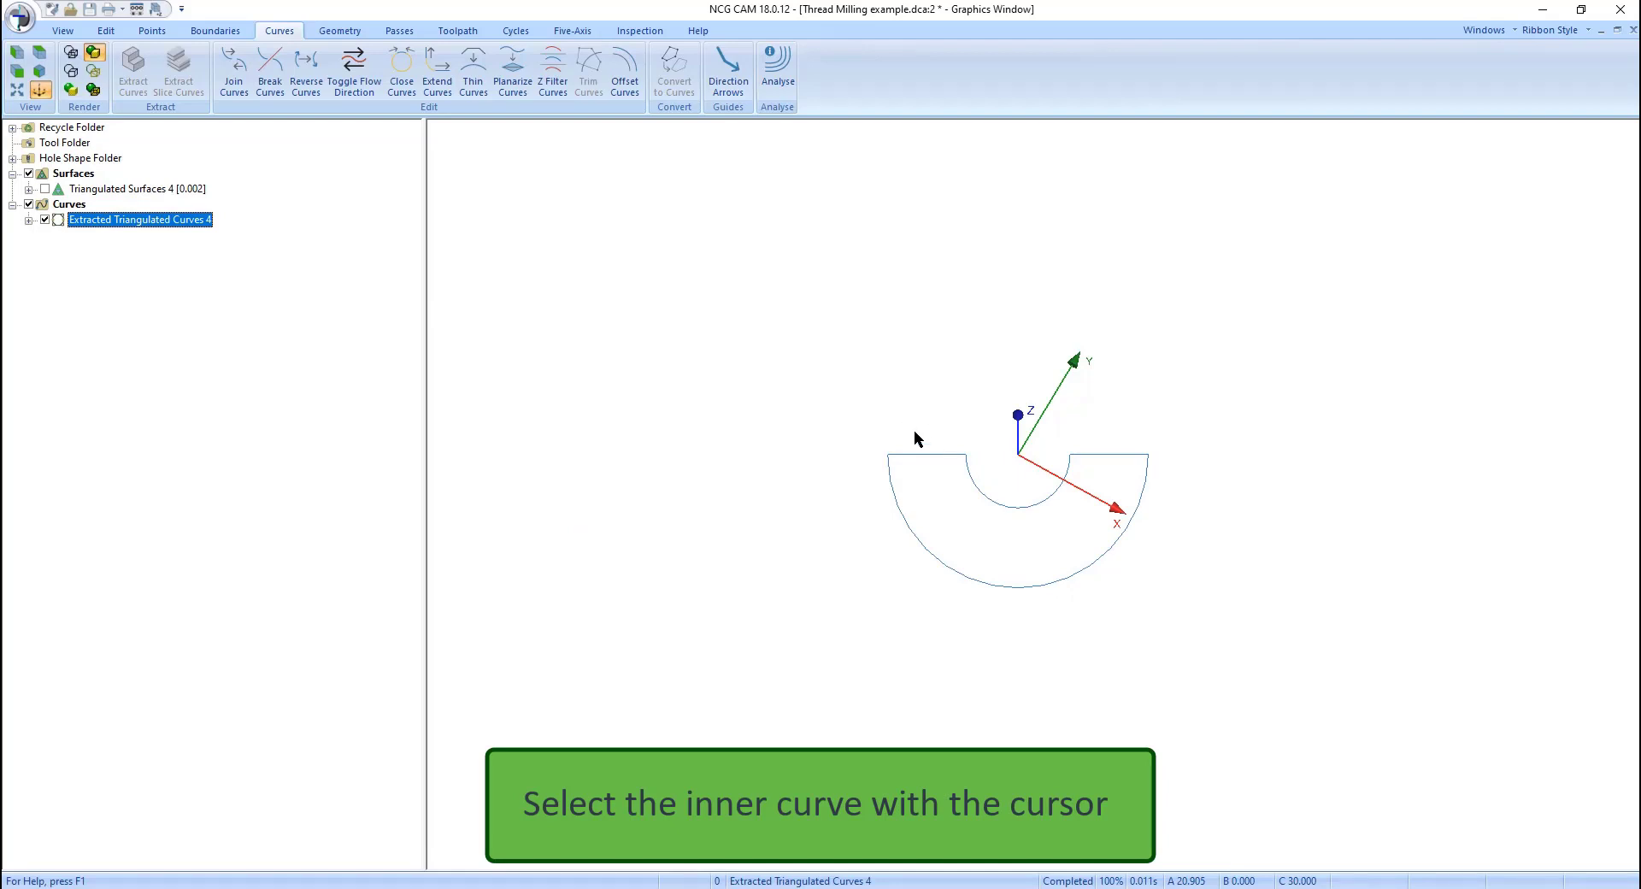
left_click(953, 498)
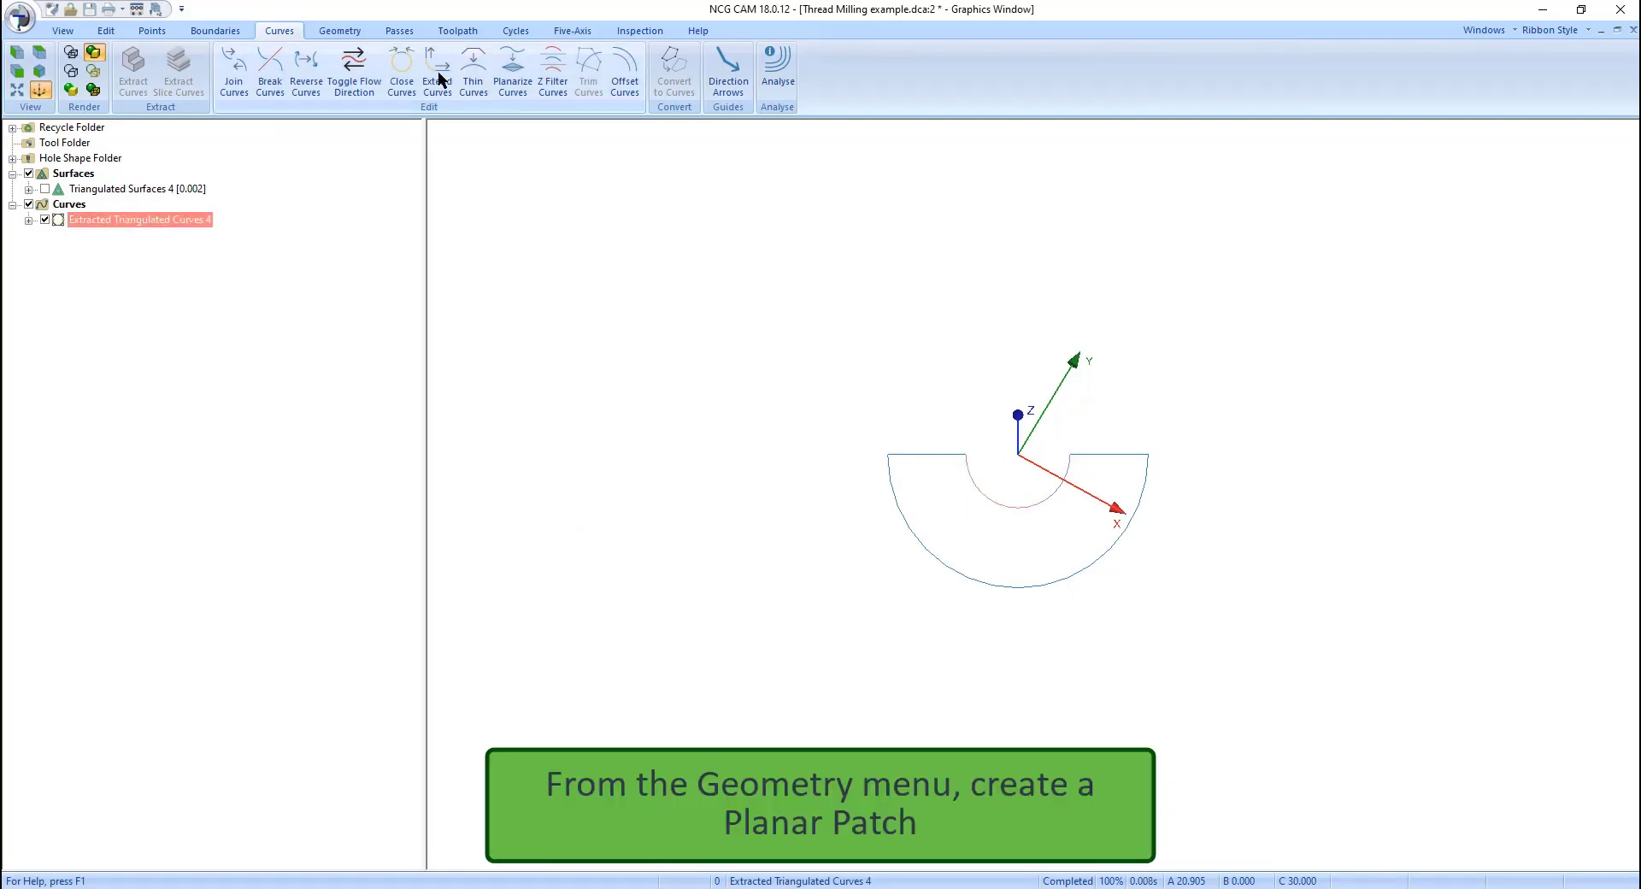
left_click(340, 30)
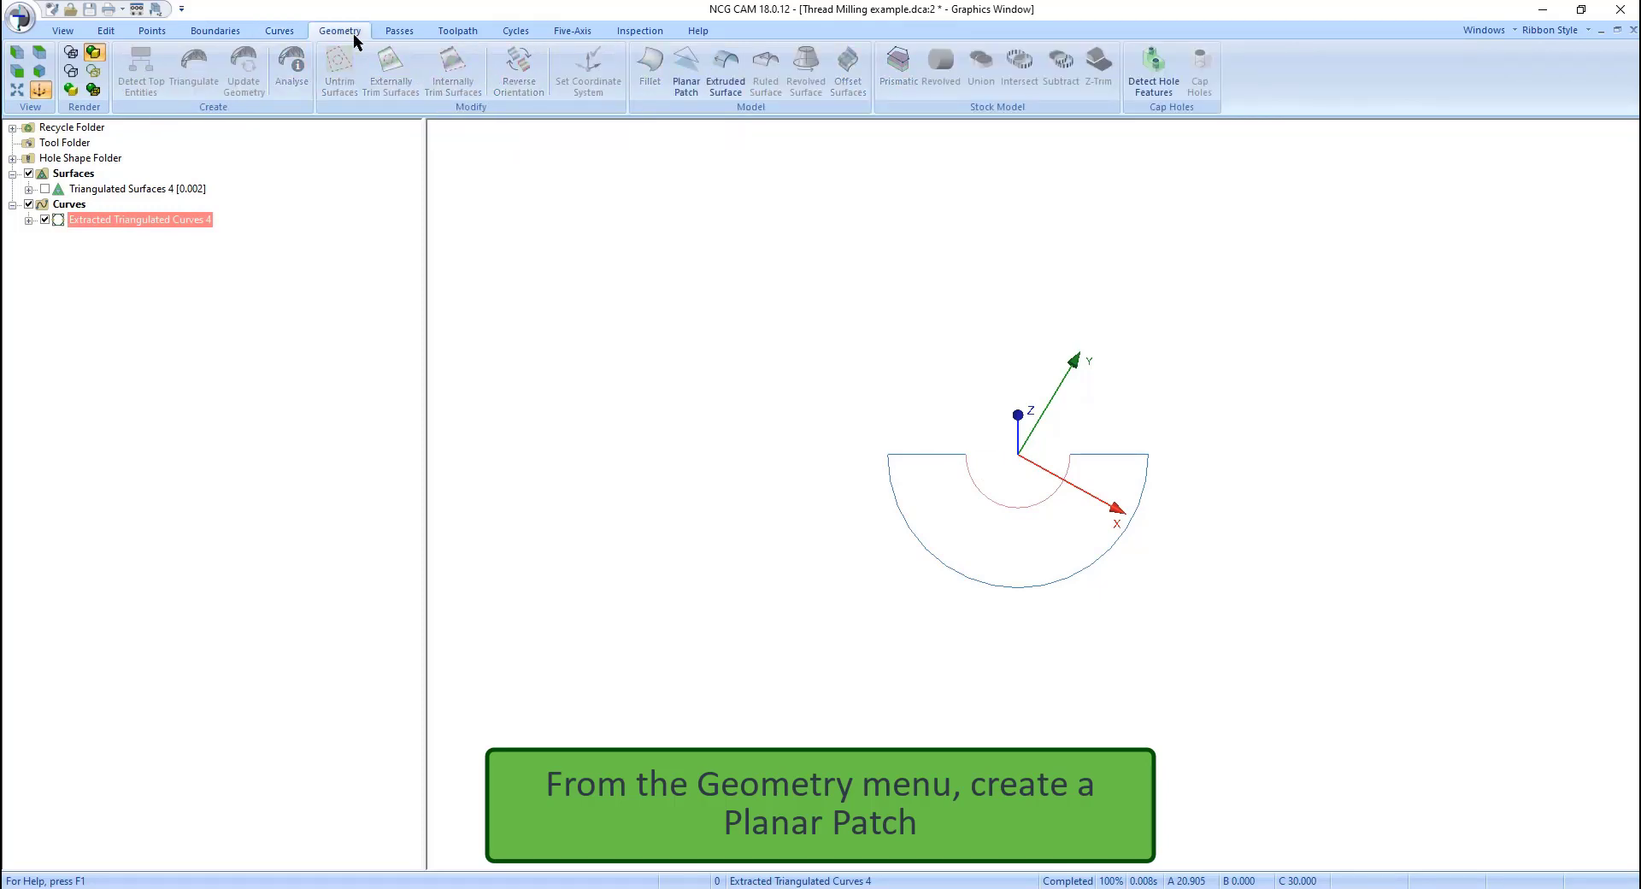
left_click(688, 77)
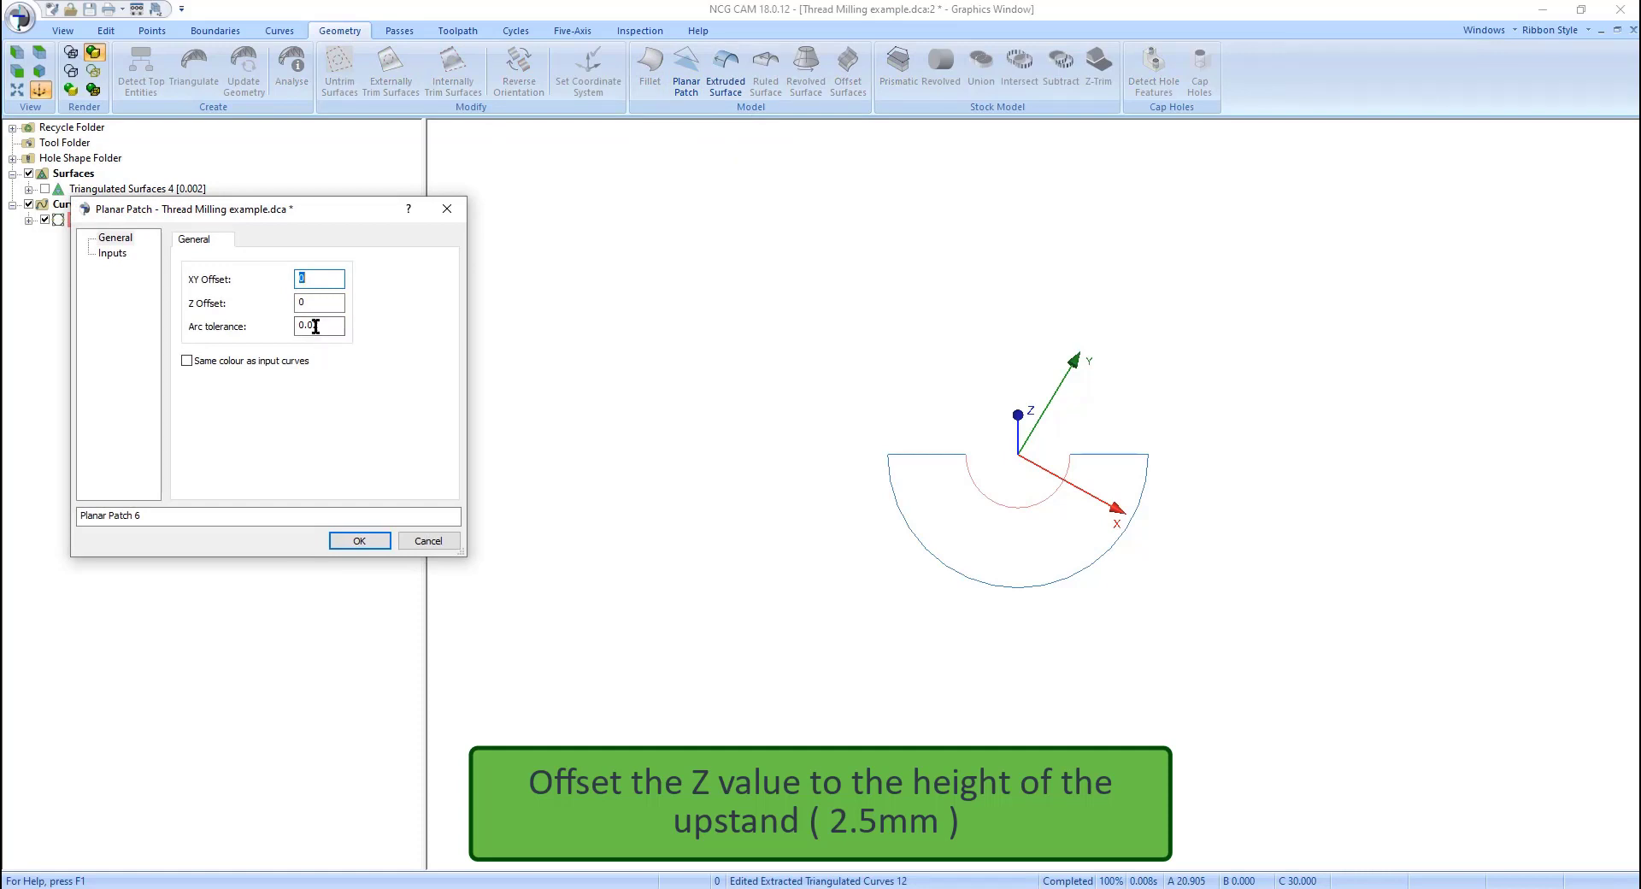
left_click_drag(311, 304, 291, 304)
type("2.5")
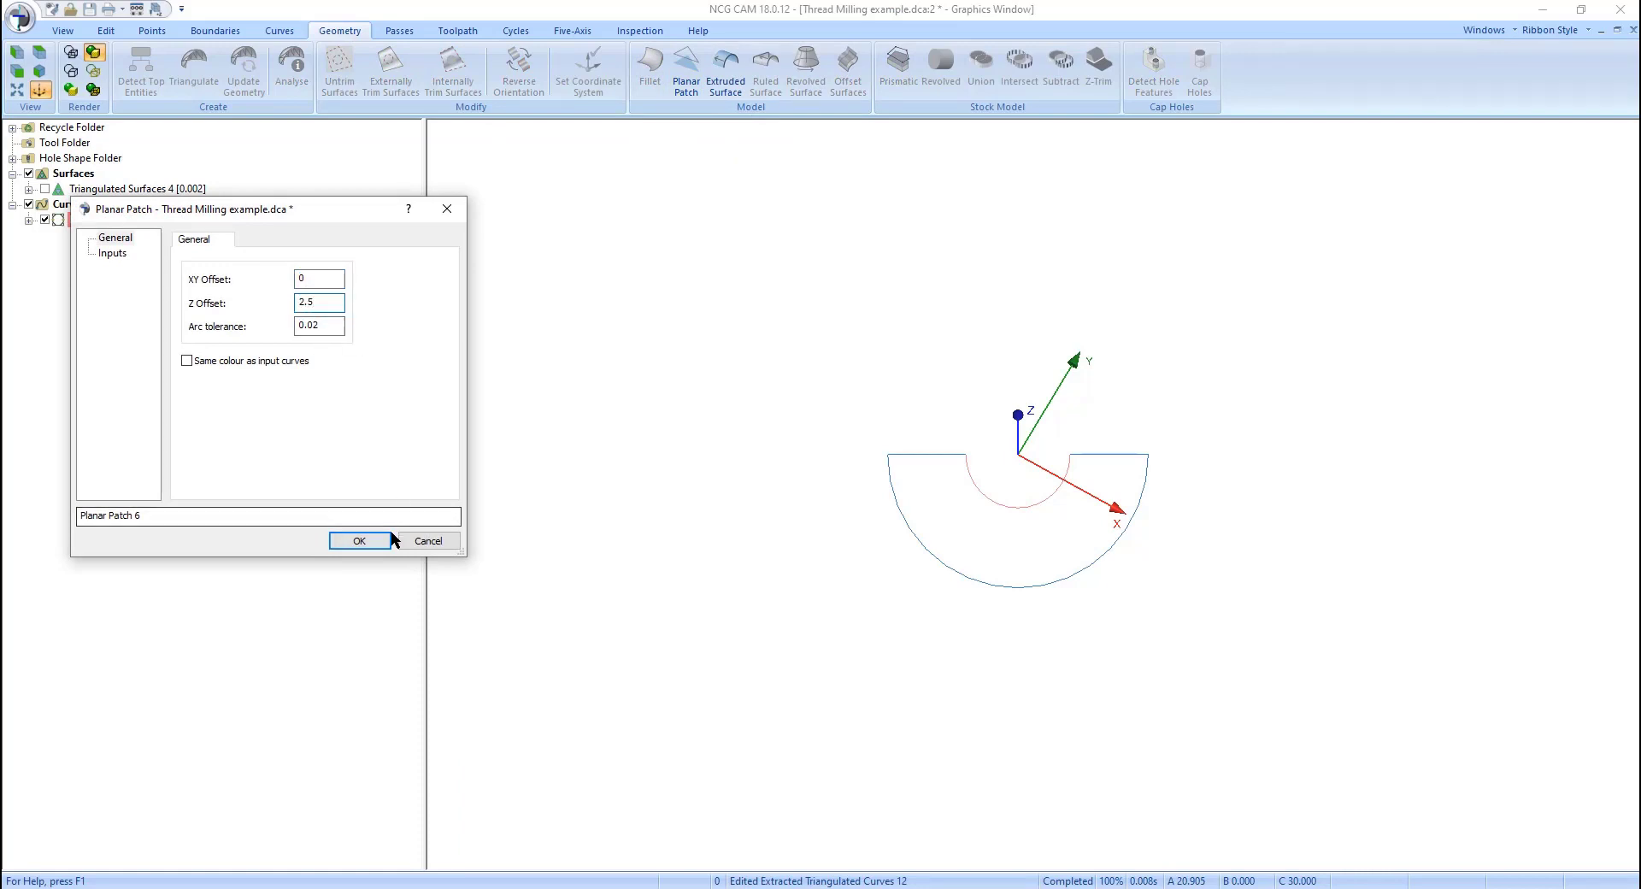
left_click(370, 543)
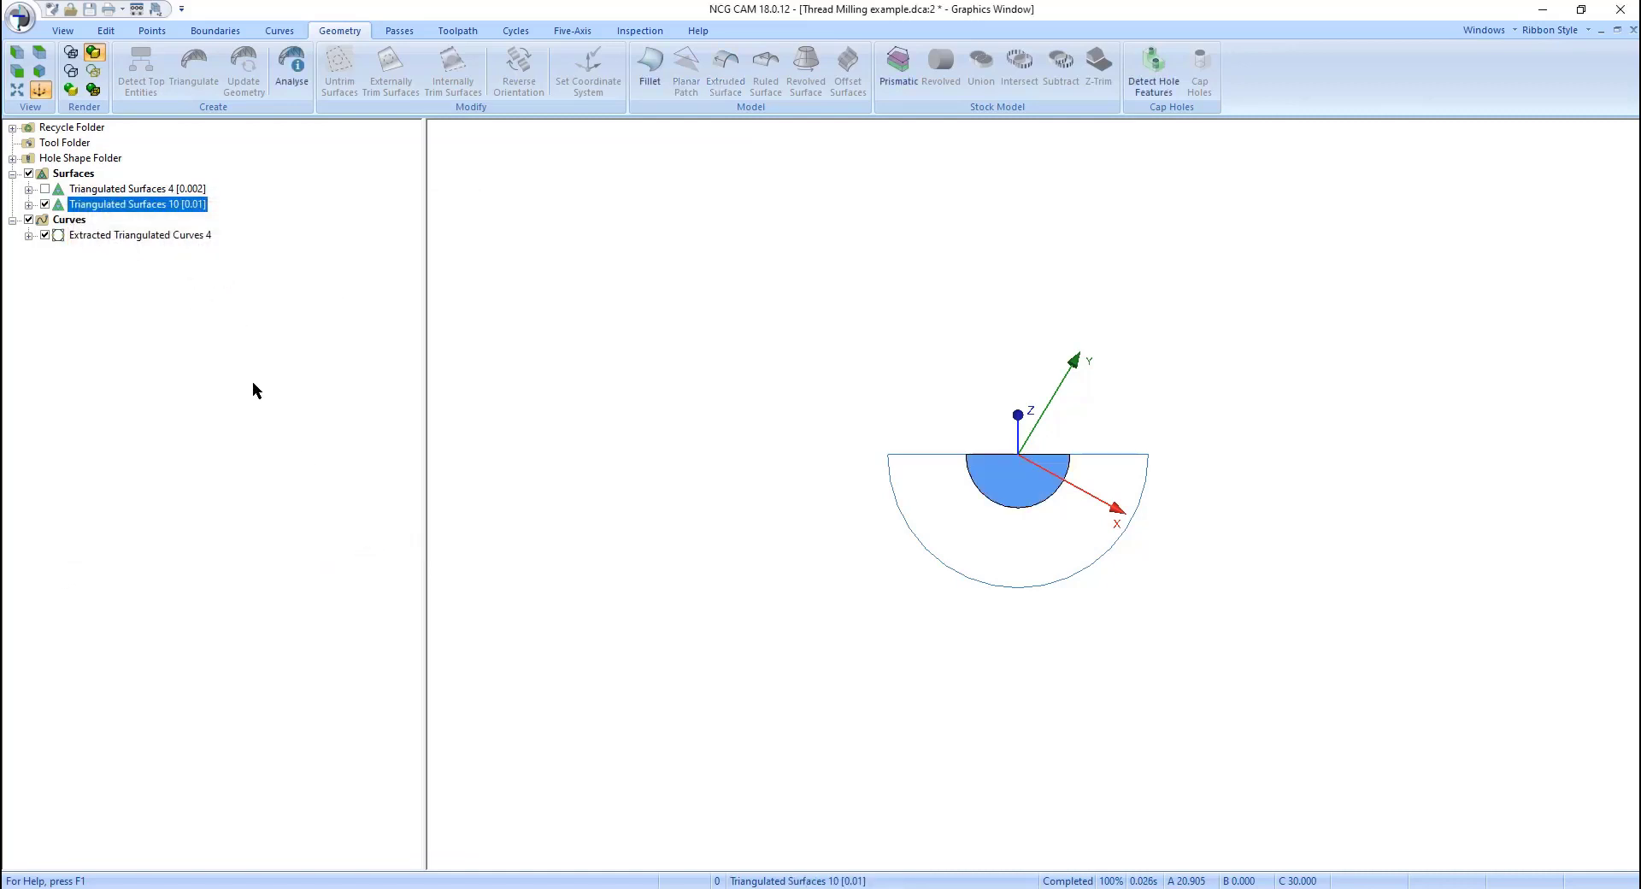
Step: Show the main part surfaces to check the planar patch against the thread form, and hide them again
left_click(45, 189)
middle_click_drag(595, 517, 689, 414)
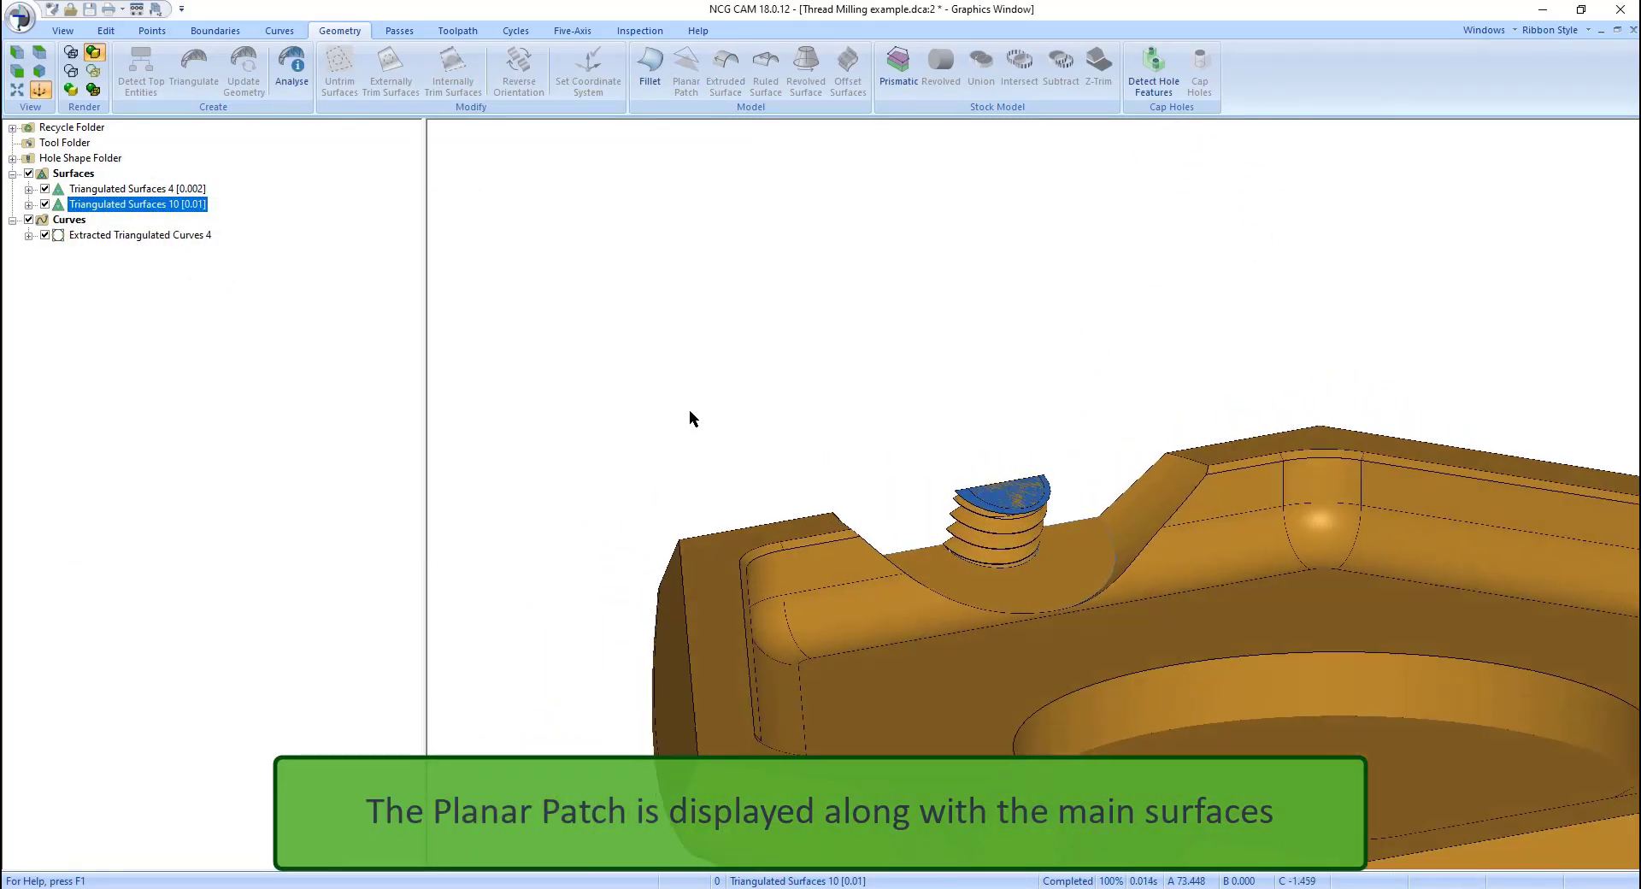
scroll(1056, 512, "up", 6)
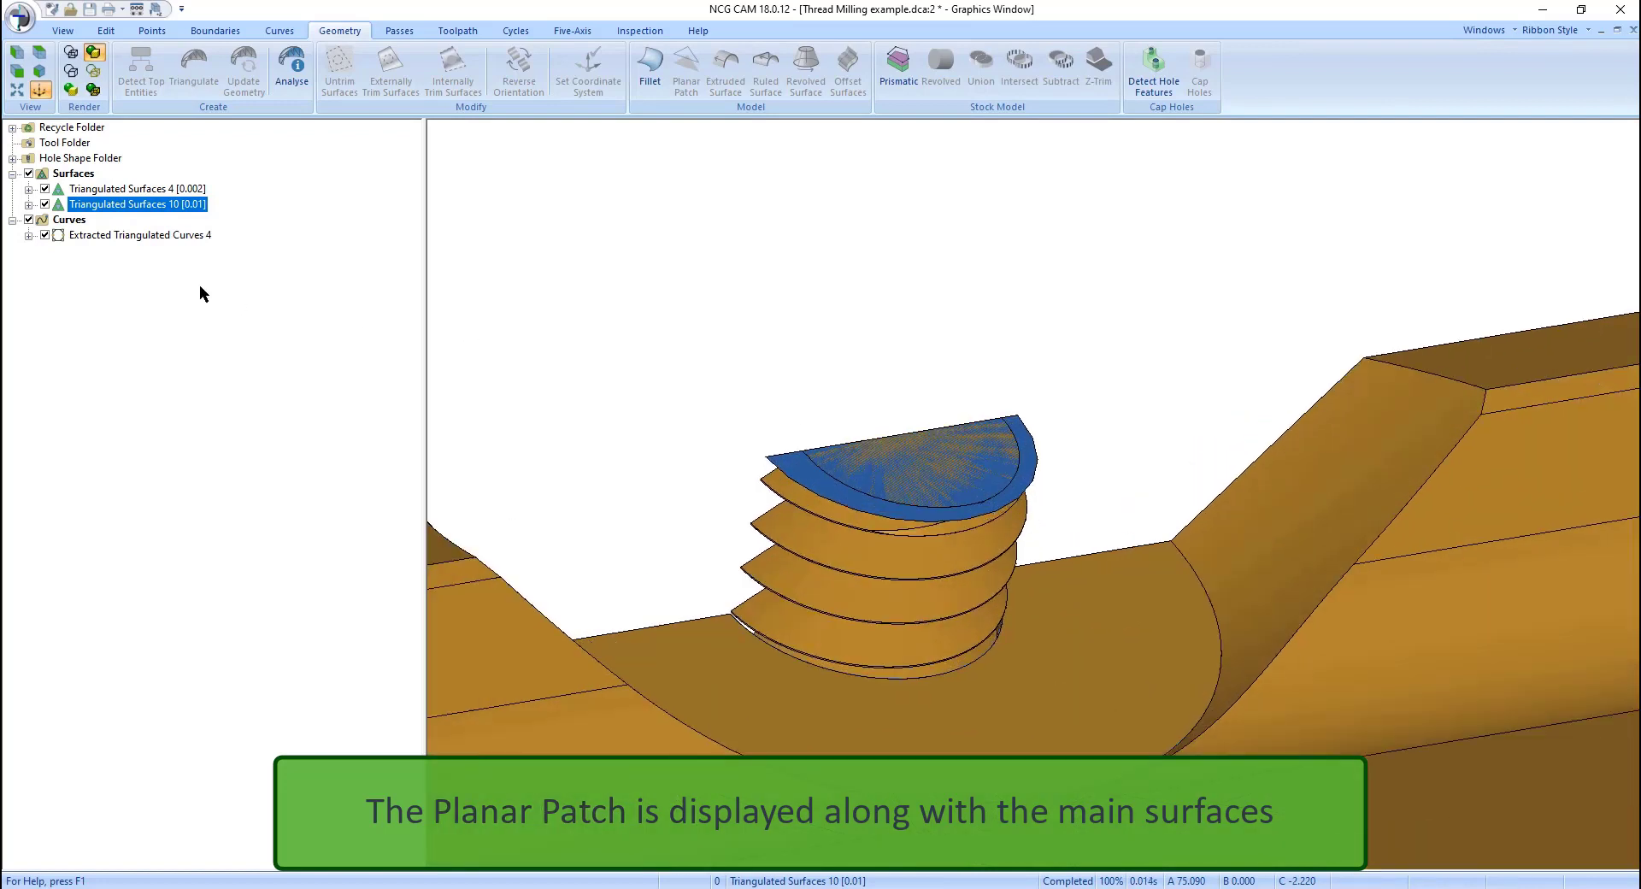
left_click(45, 189)
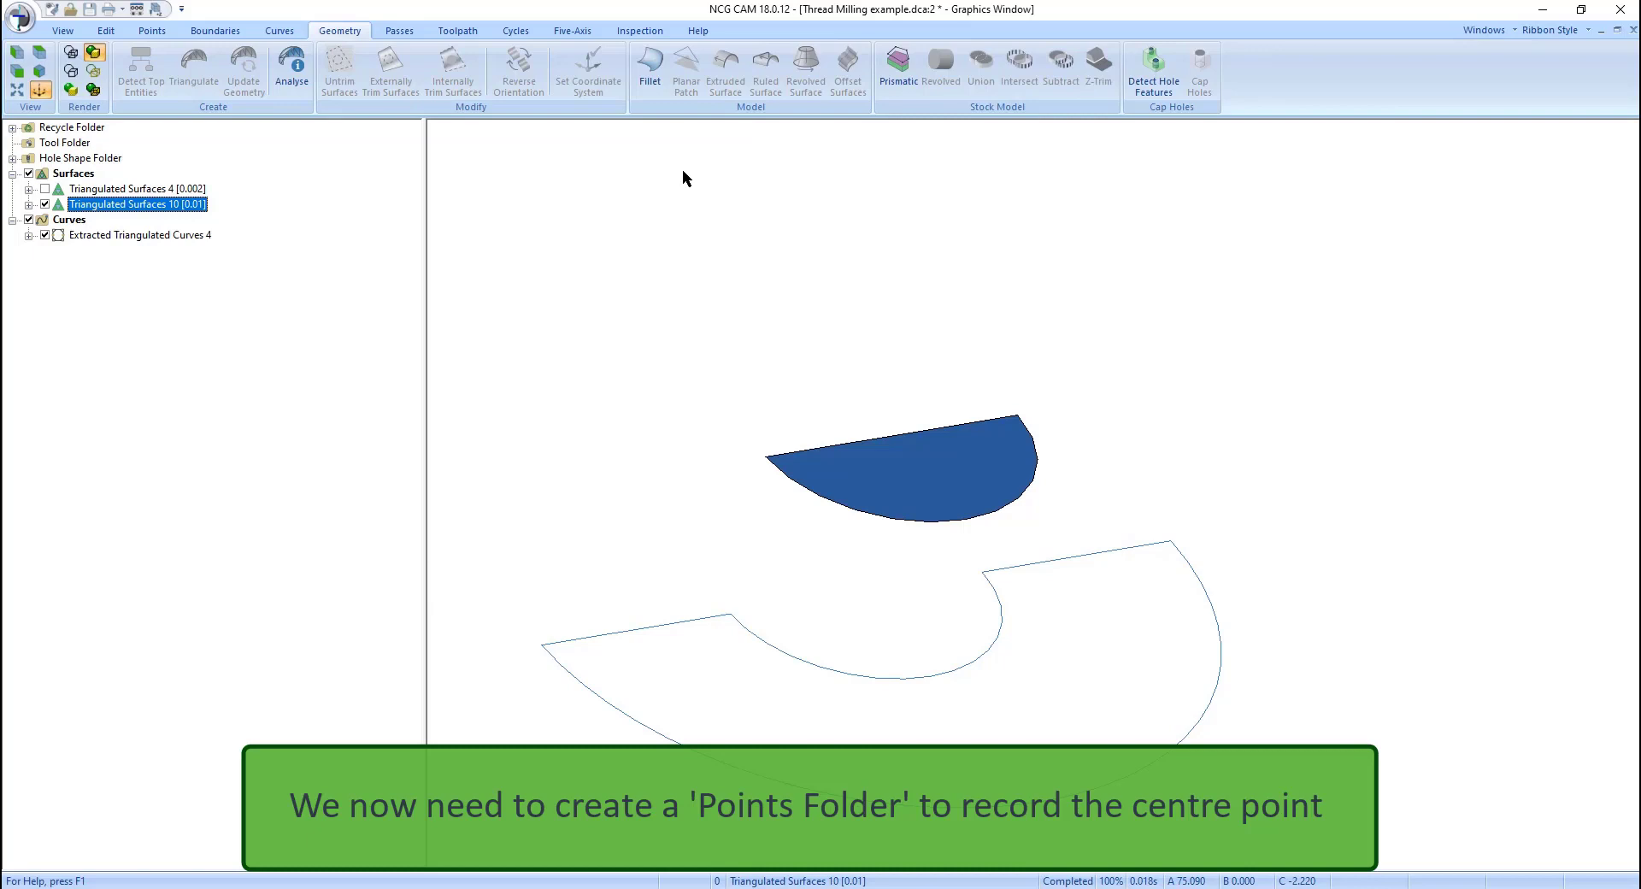
Step: Create a new points folder and add the centre point of the planar patch's arc to it using Three-Point Circle
left_click(147, 33)
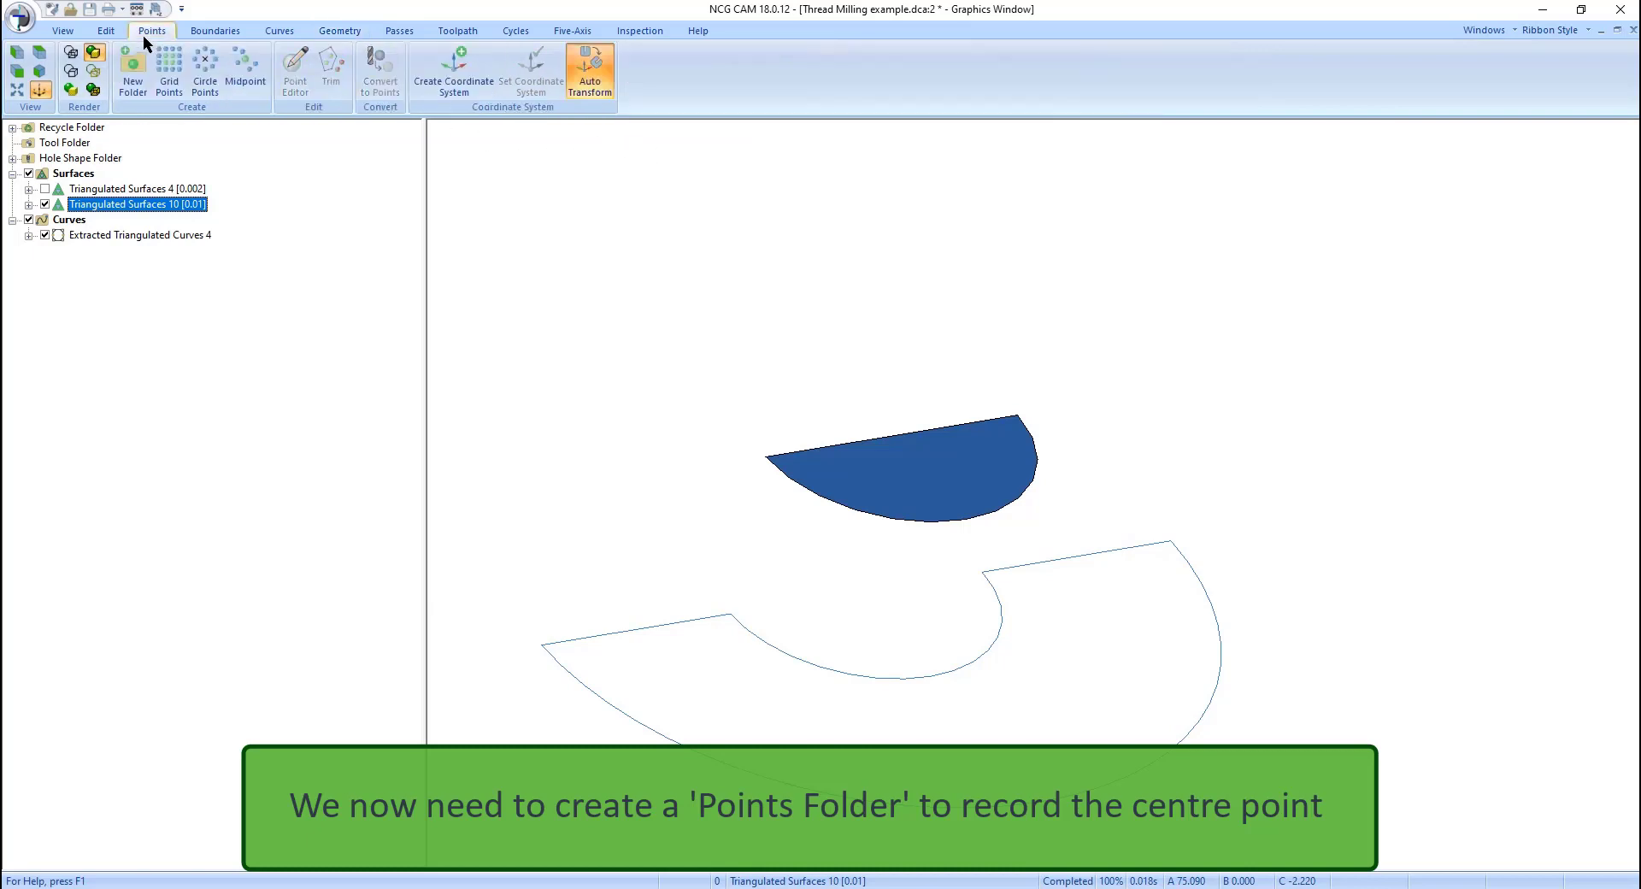
left_click(120, 77)
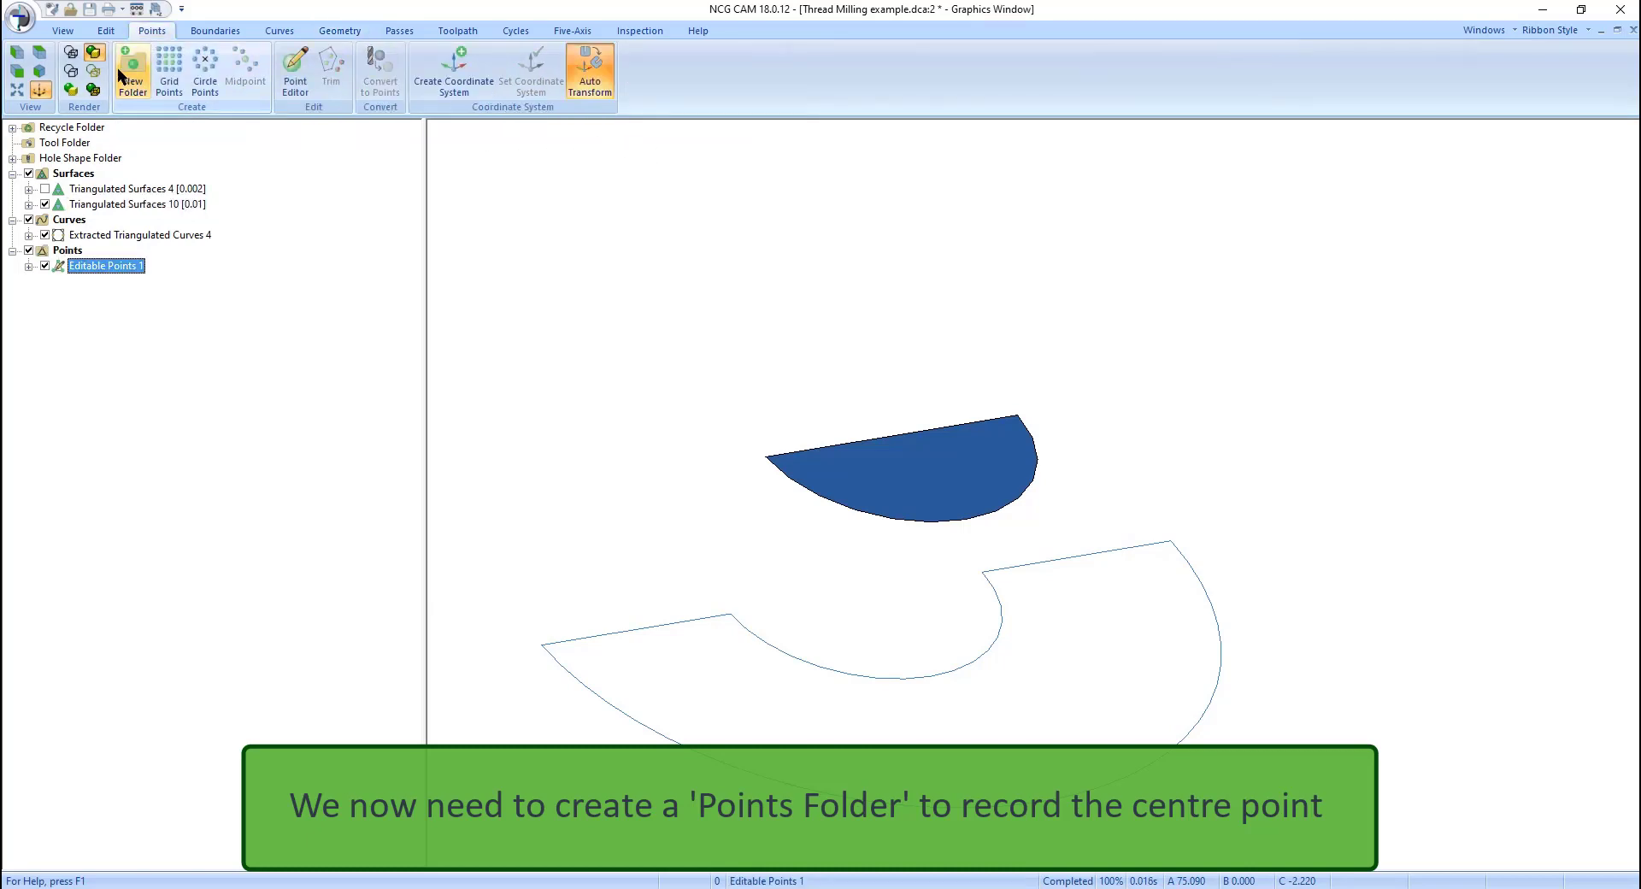
left_click(63, 31)
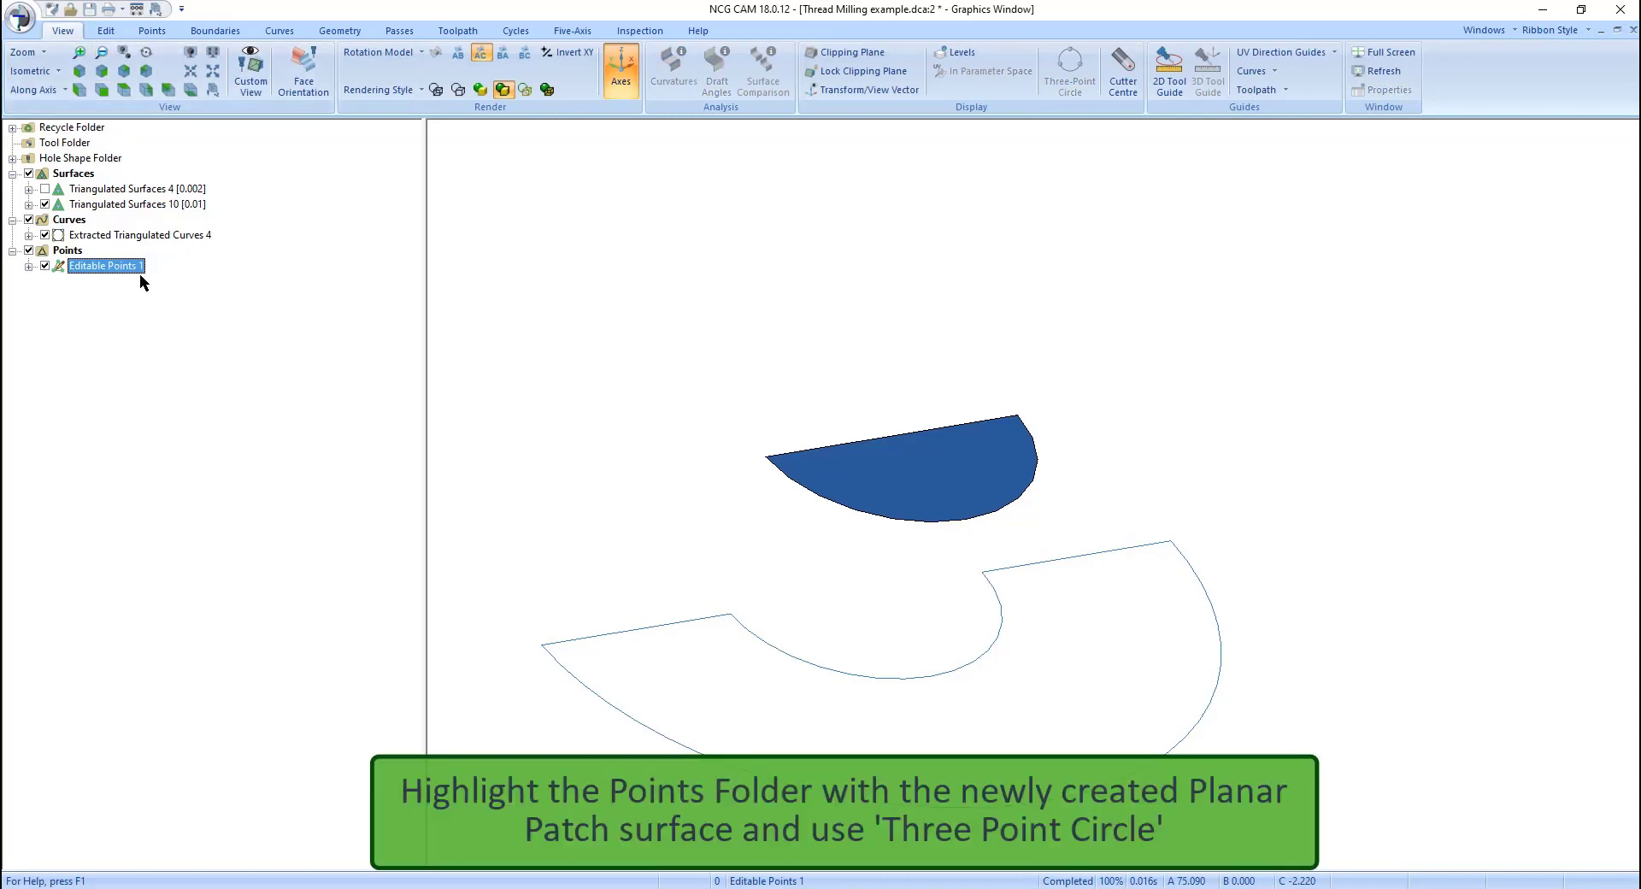
left_click(125, 205, "ctrl")
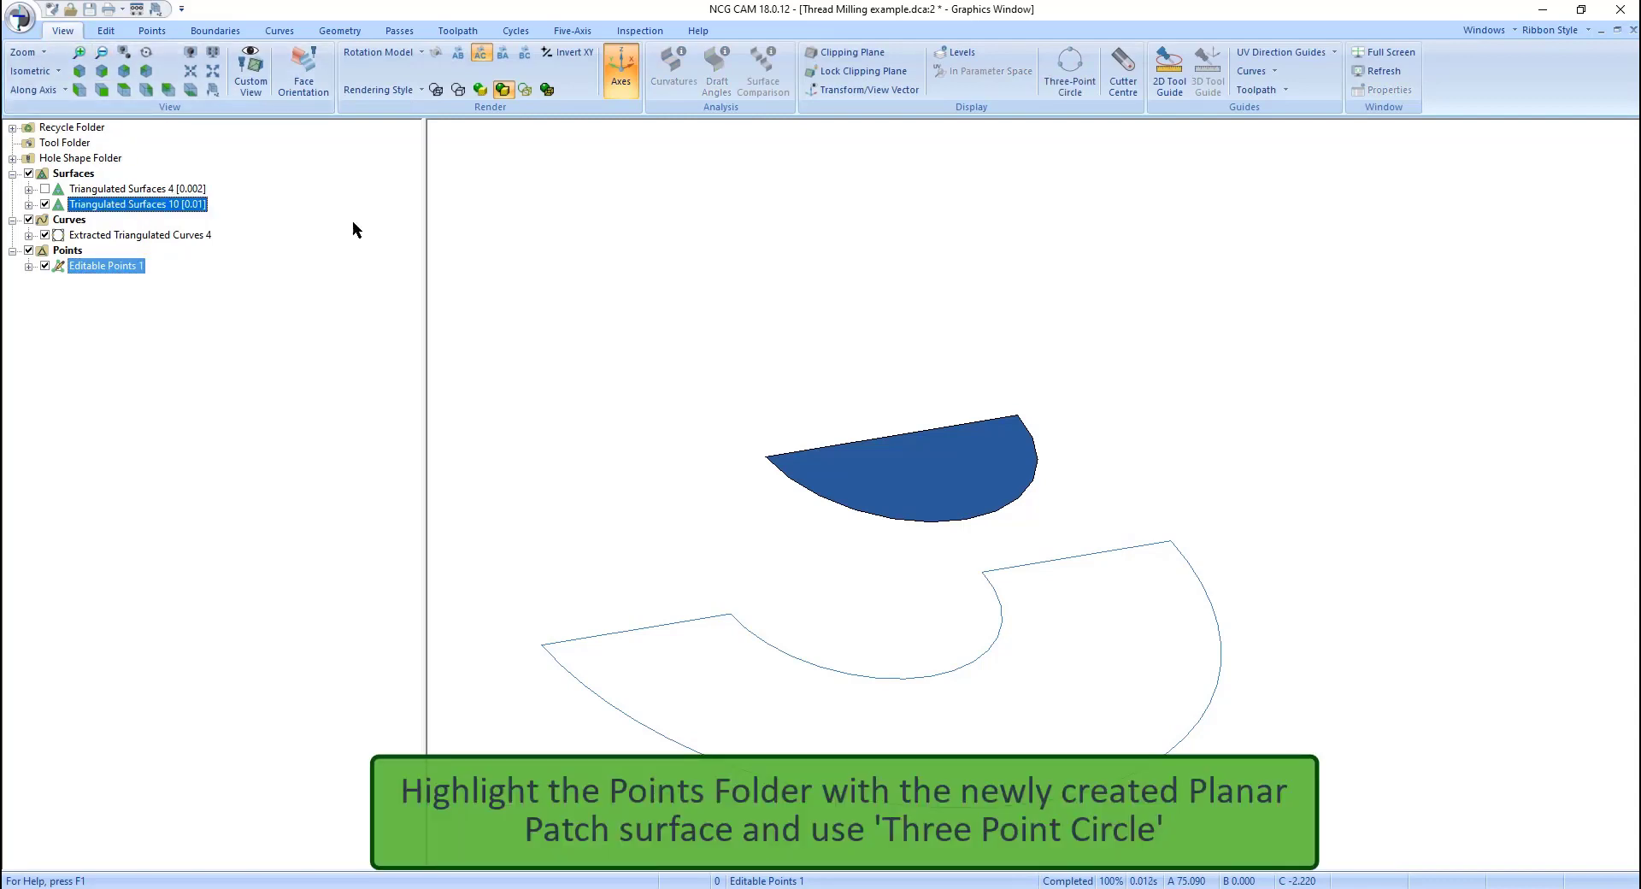
left_click(1078, 62)
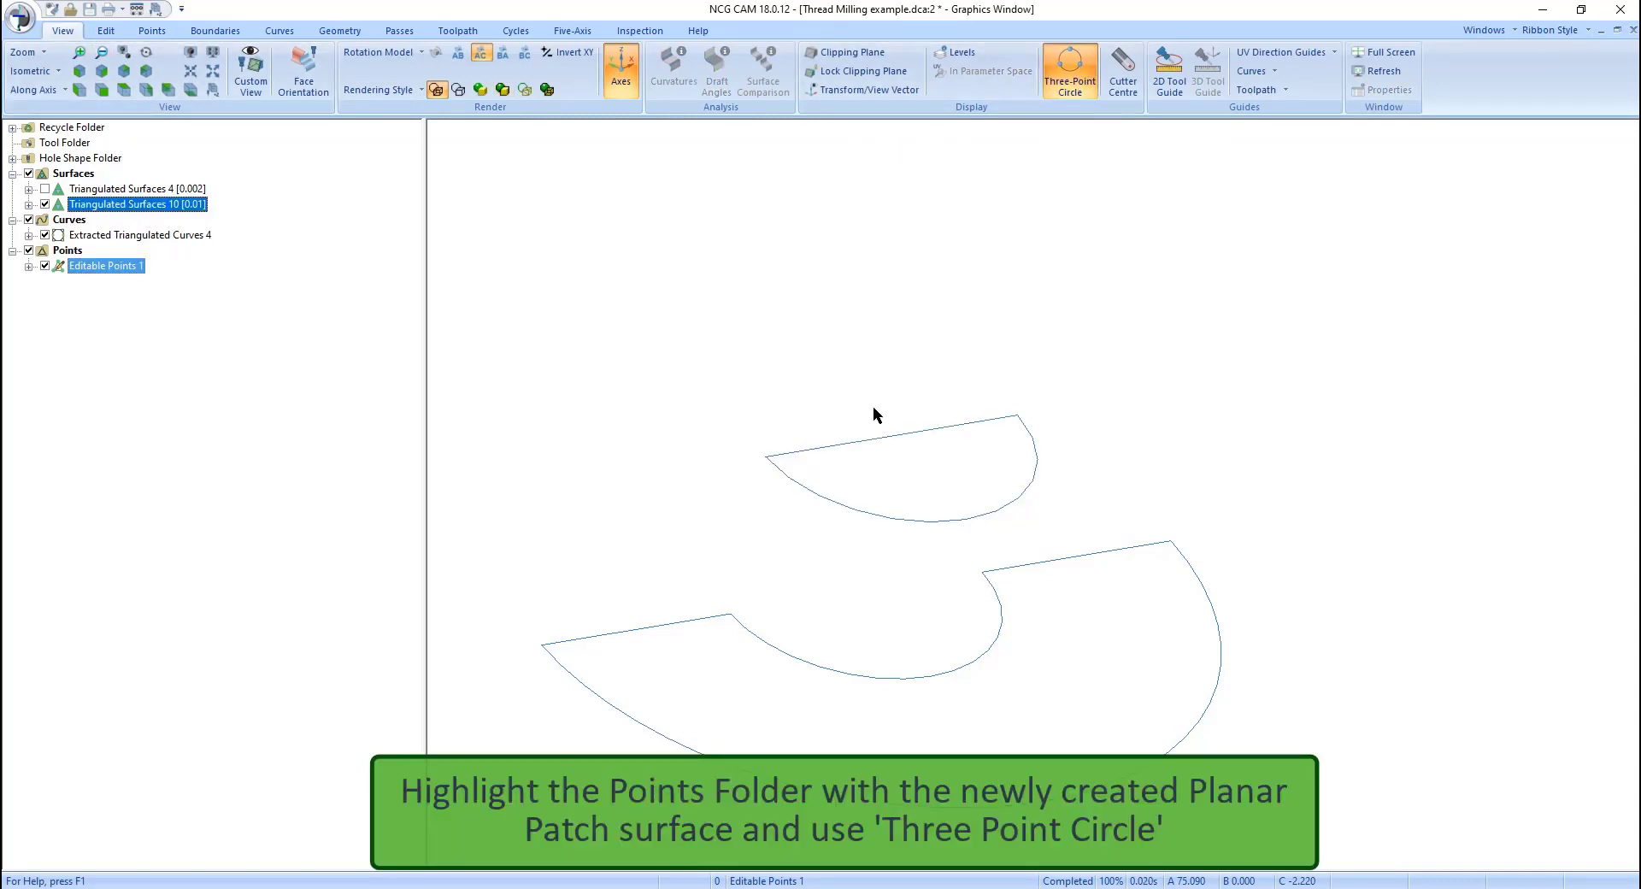
left_click(777, 464)
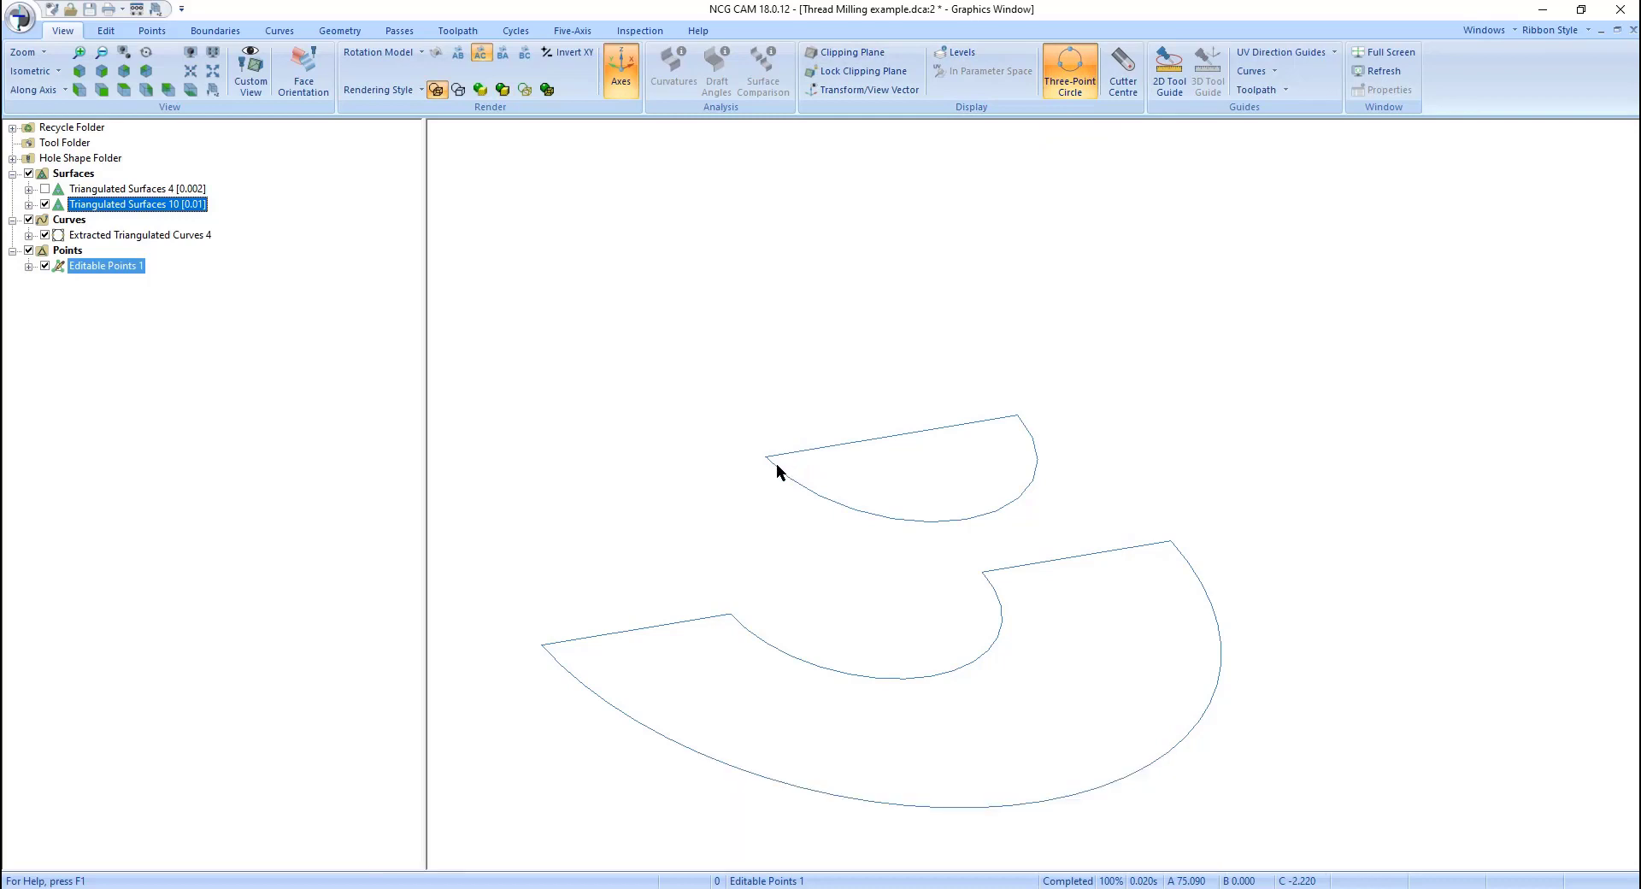
left_click(970, 523)
left_click(1029, 427)
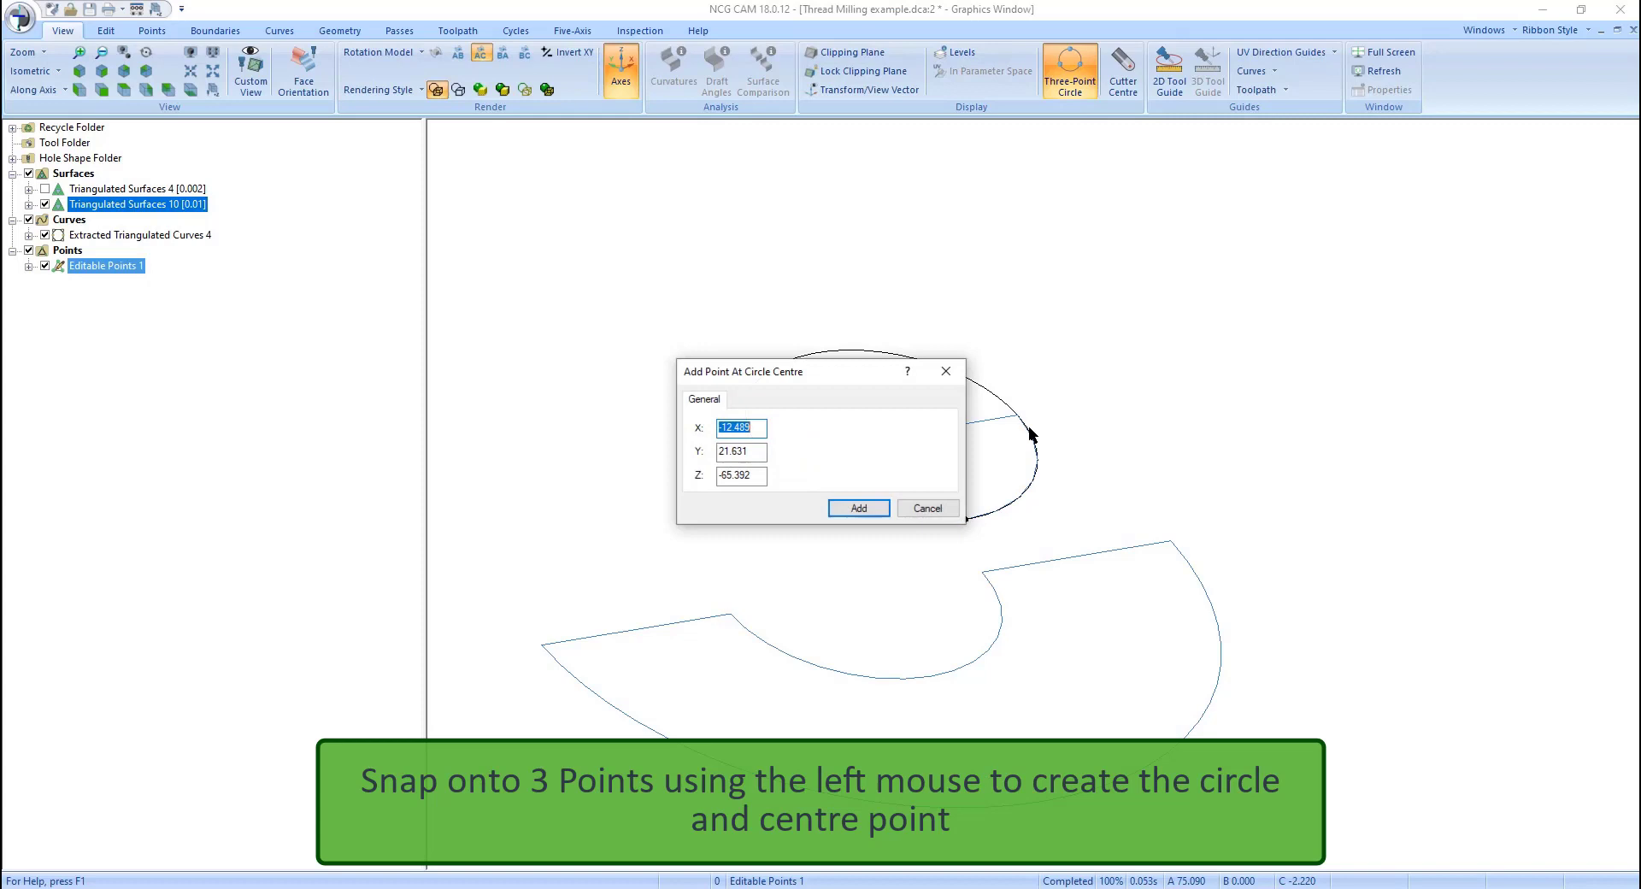
left_click(844, 509)
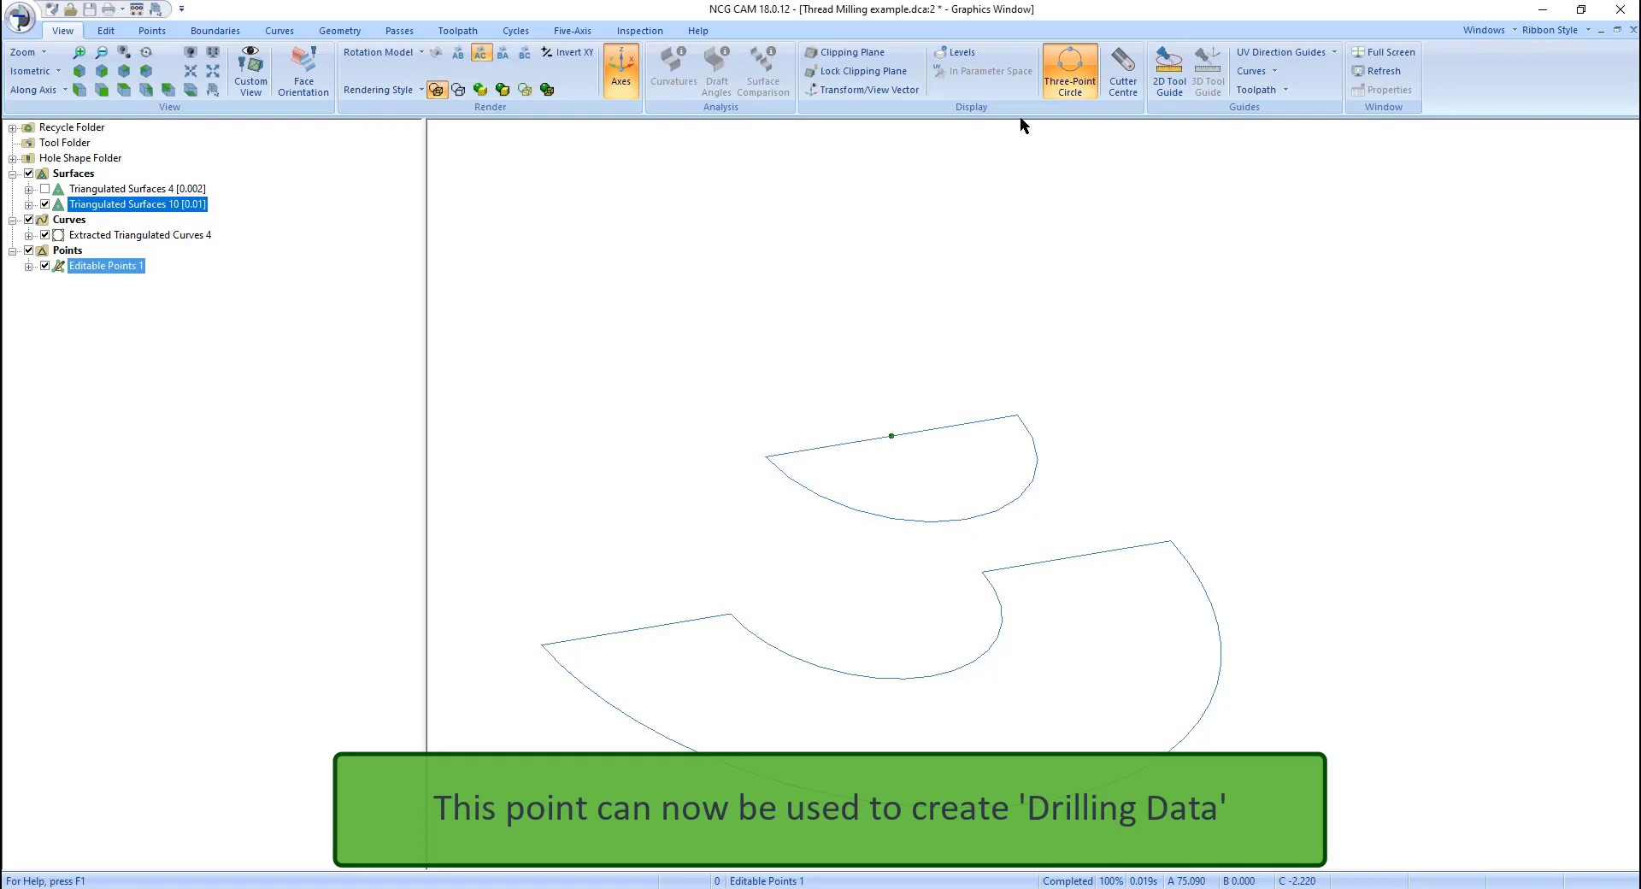
left_click(1066, 75)
Step: Restore the shaded rendering, clear the selection and orient the view straight down the planar patch's axis
left_click(503, 91)
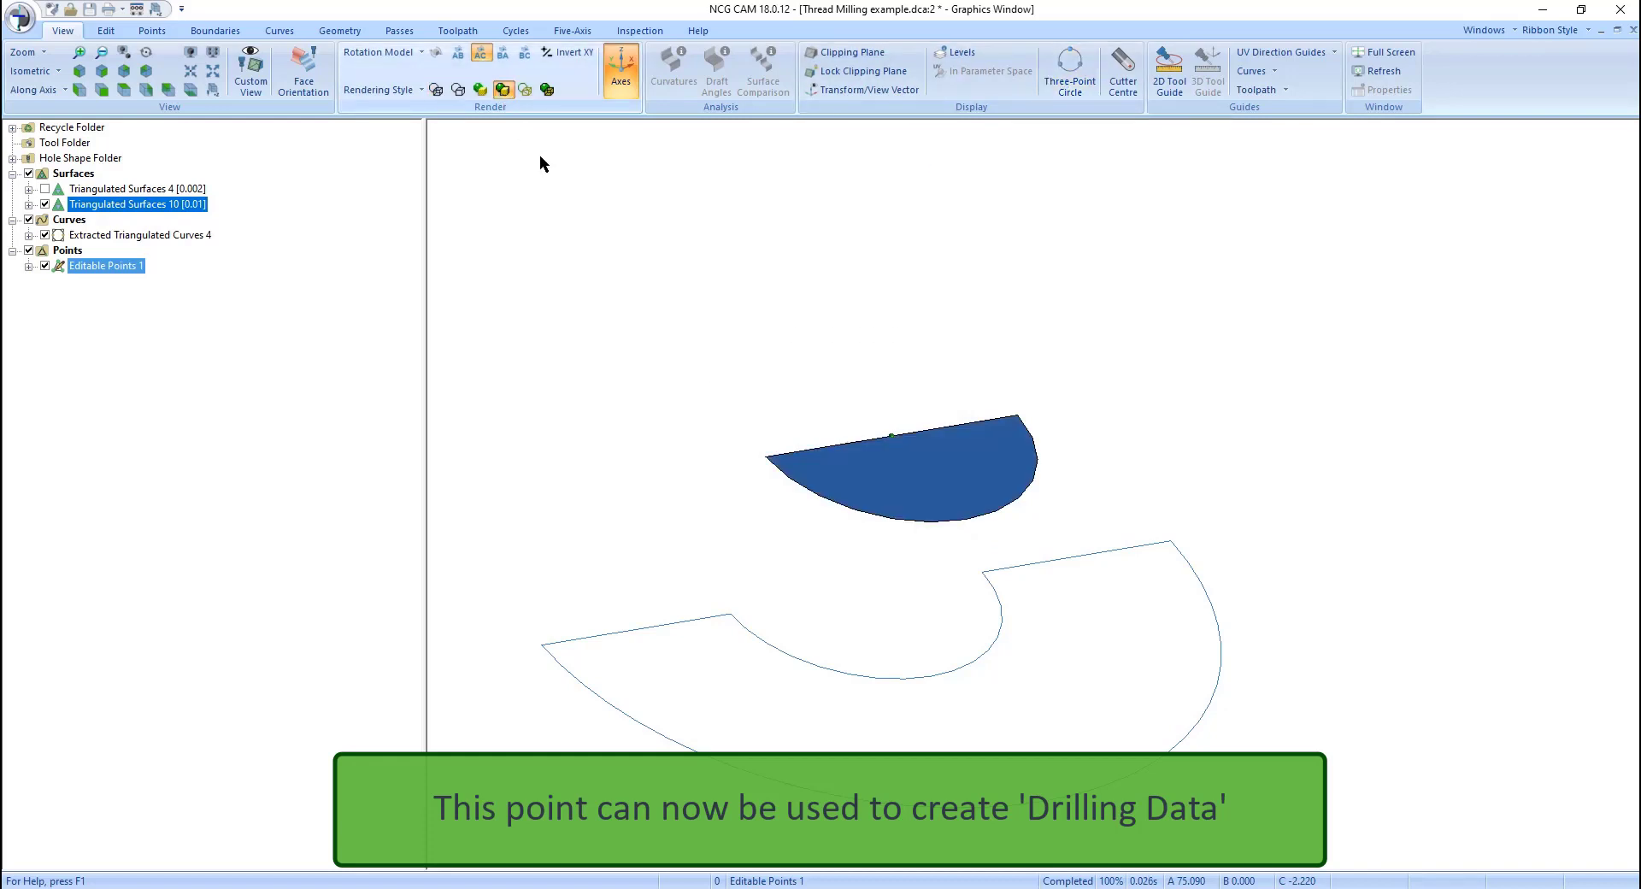
left_click(598, 293)
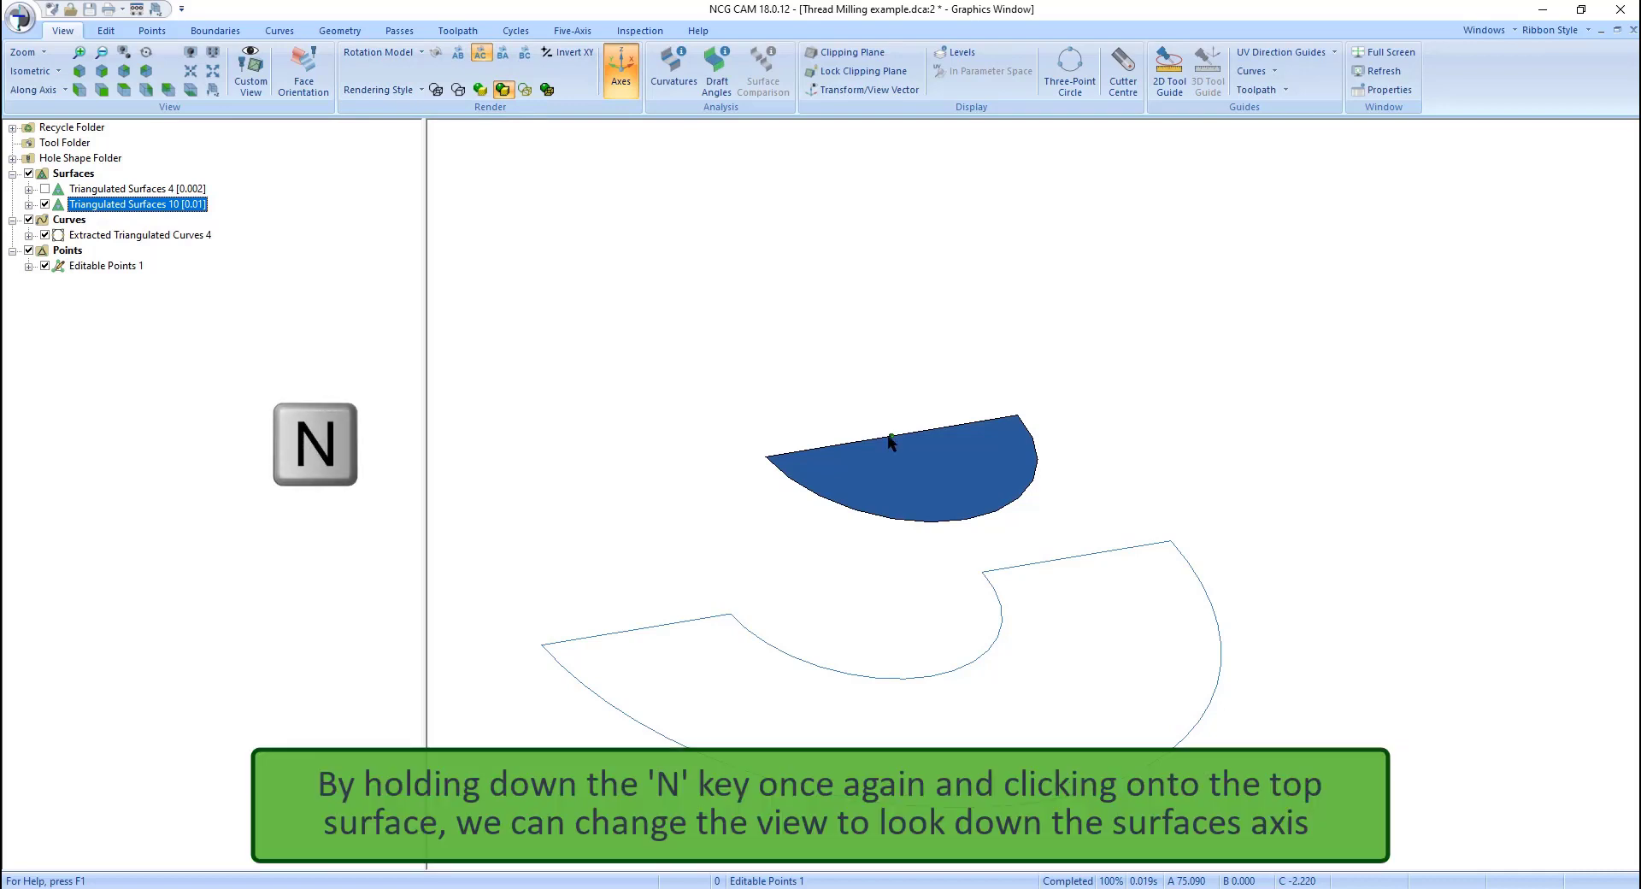
left_click(889, 436)
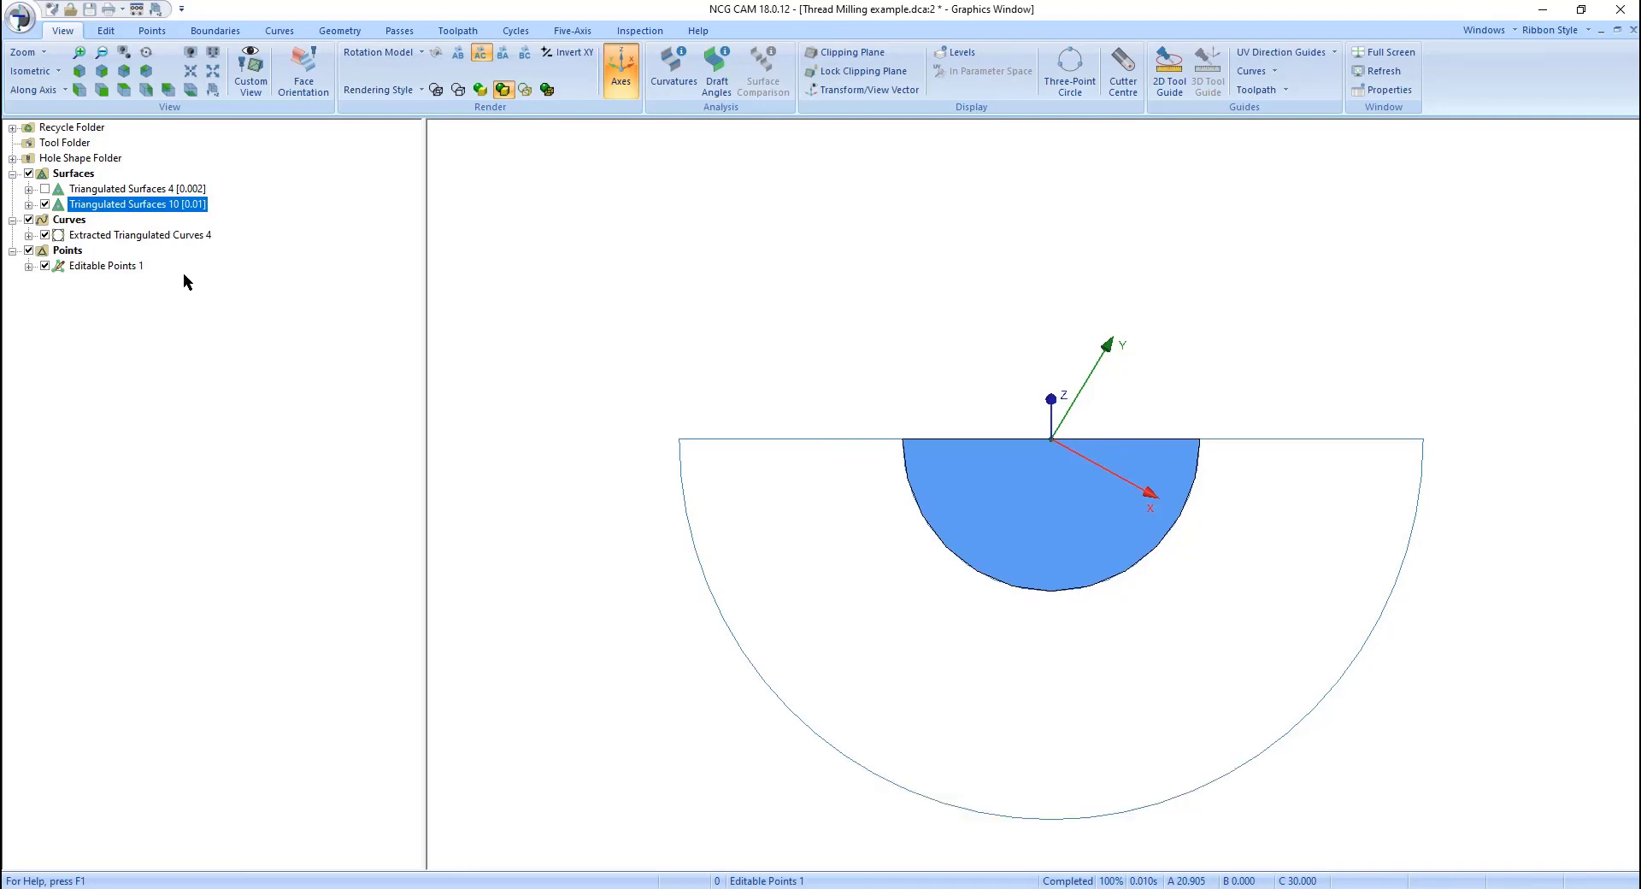
Step: Create a drilling data folder from the editable points and planar patch with start and end diameters 4, end distance 2.5 and the current rotation
left_click(115, 265)
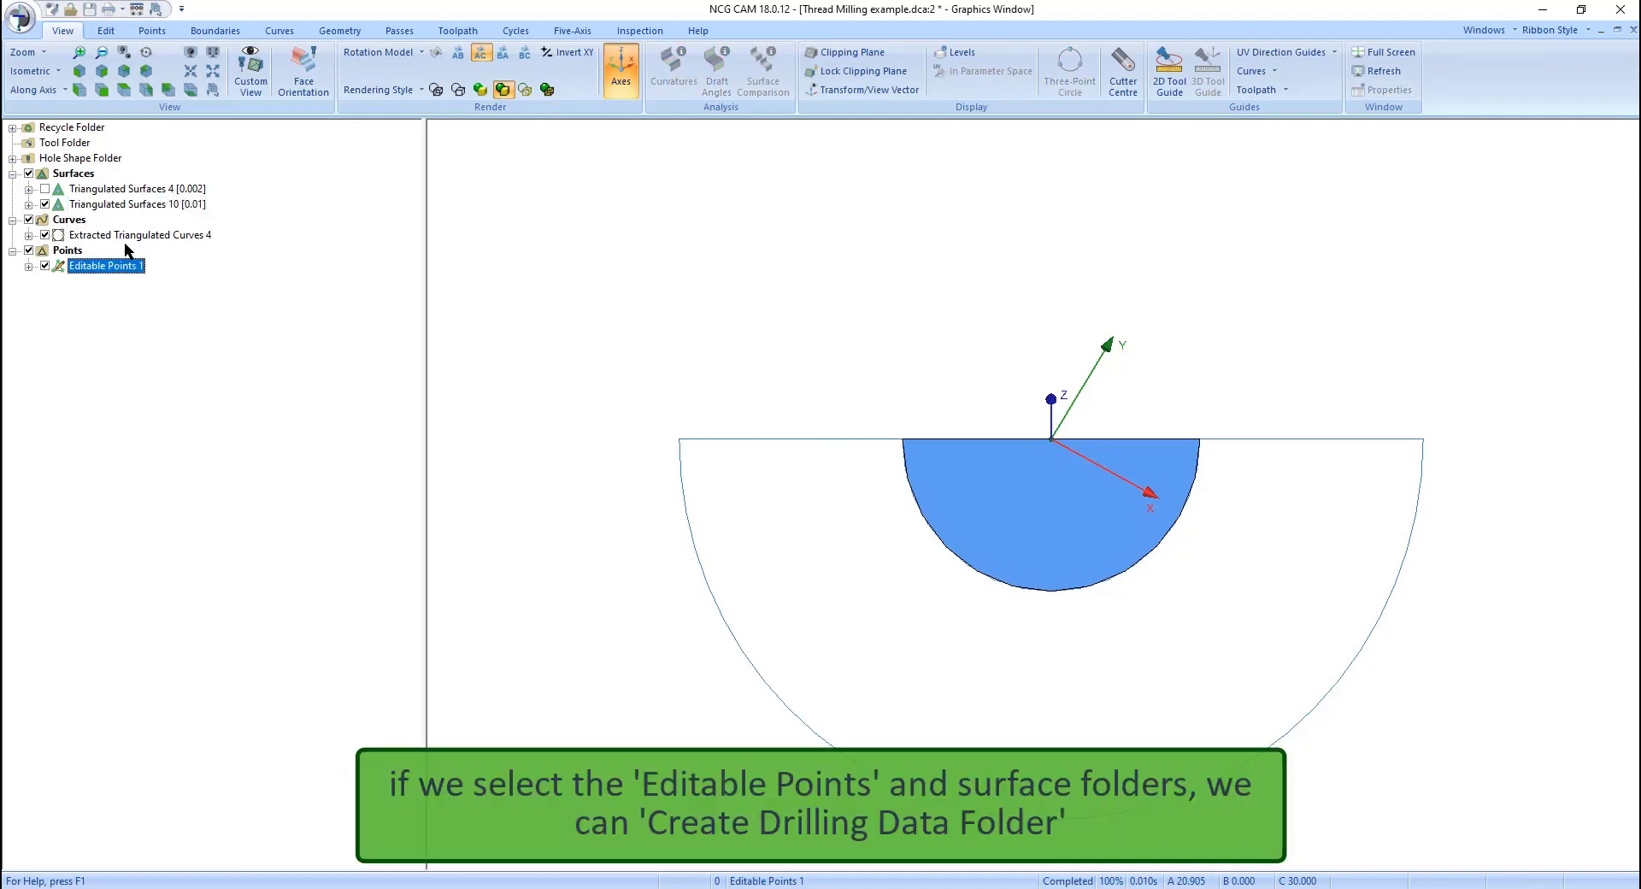
left_click(130, 207, "ctrl")
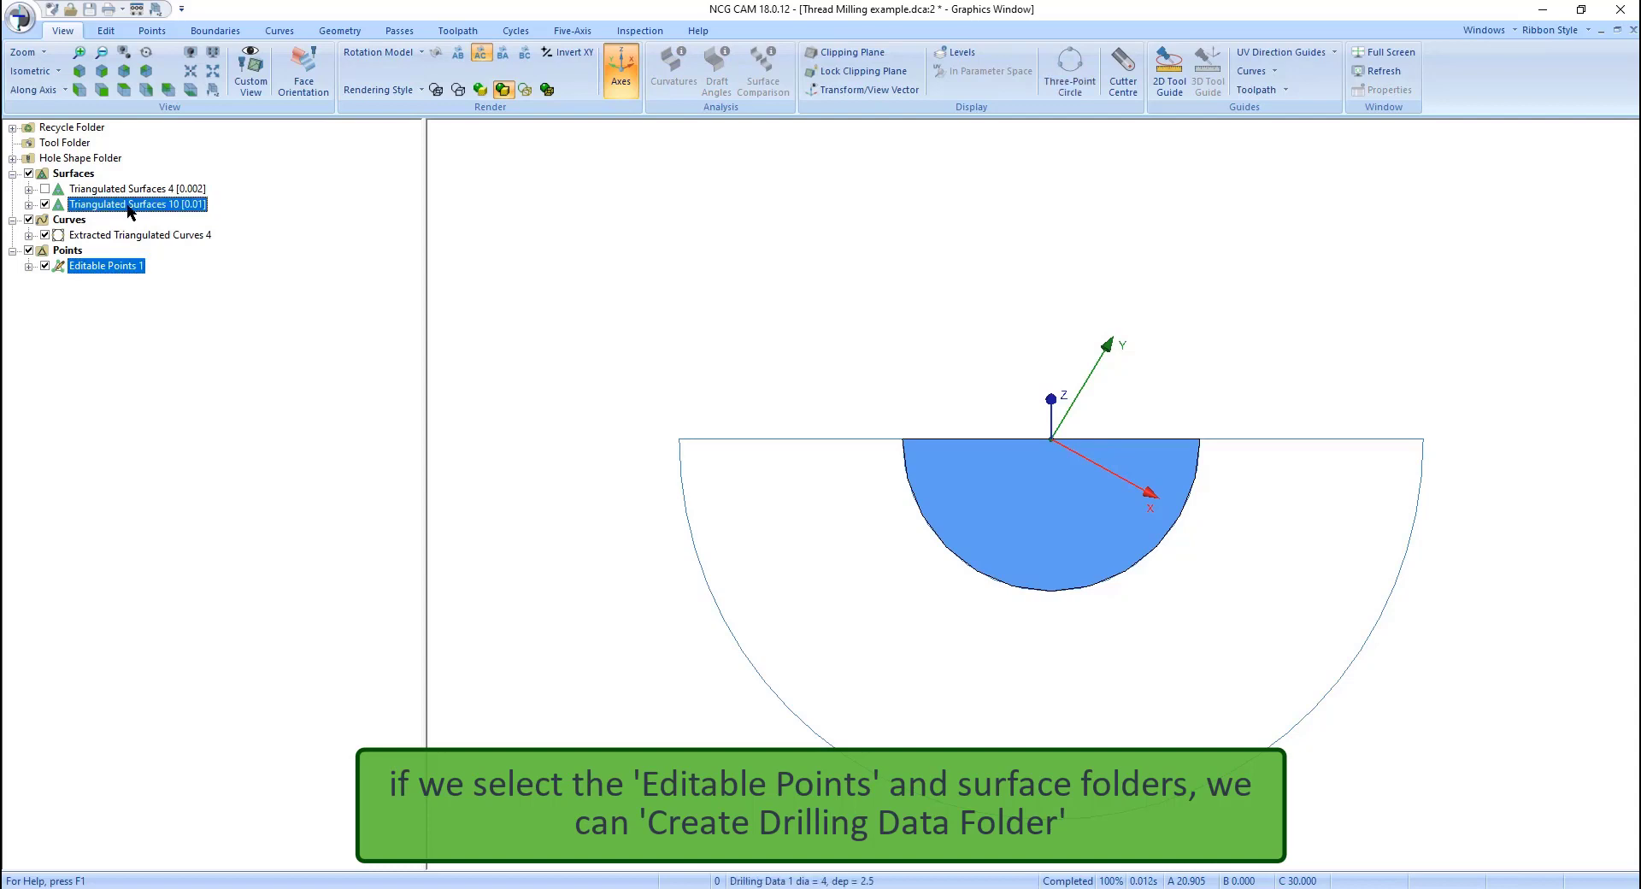
right_click(130, 210)
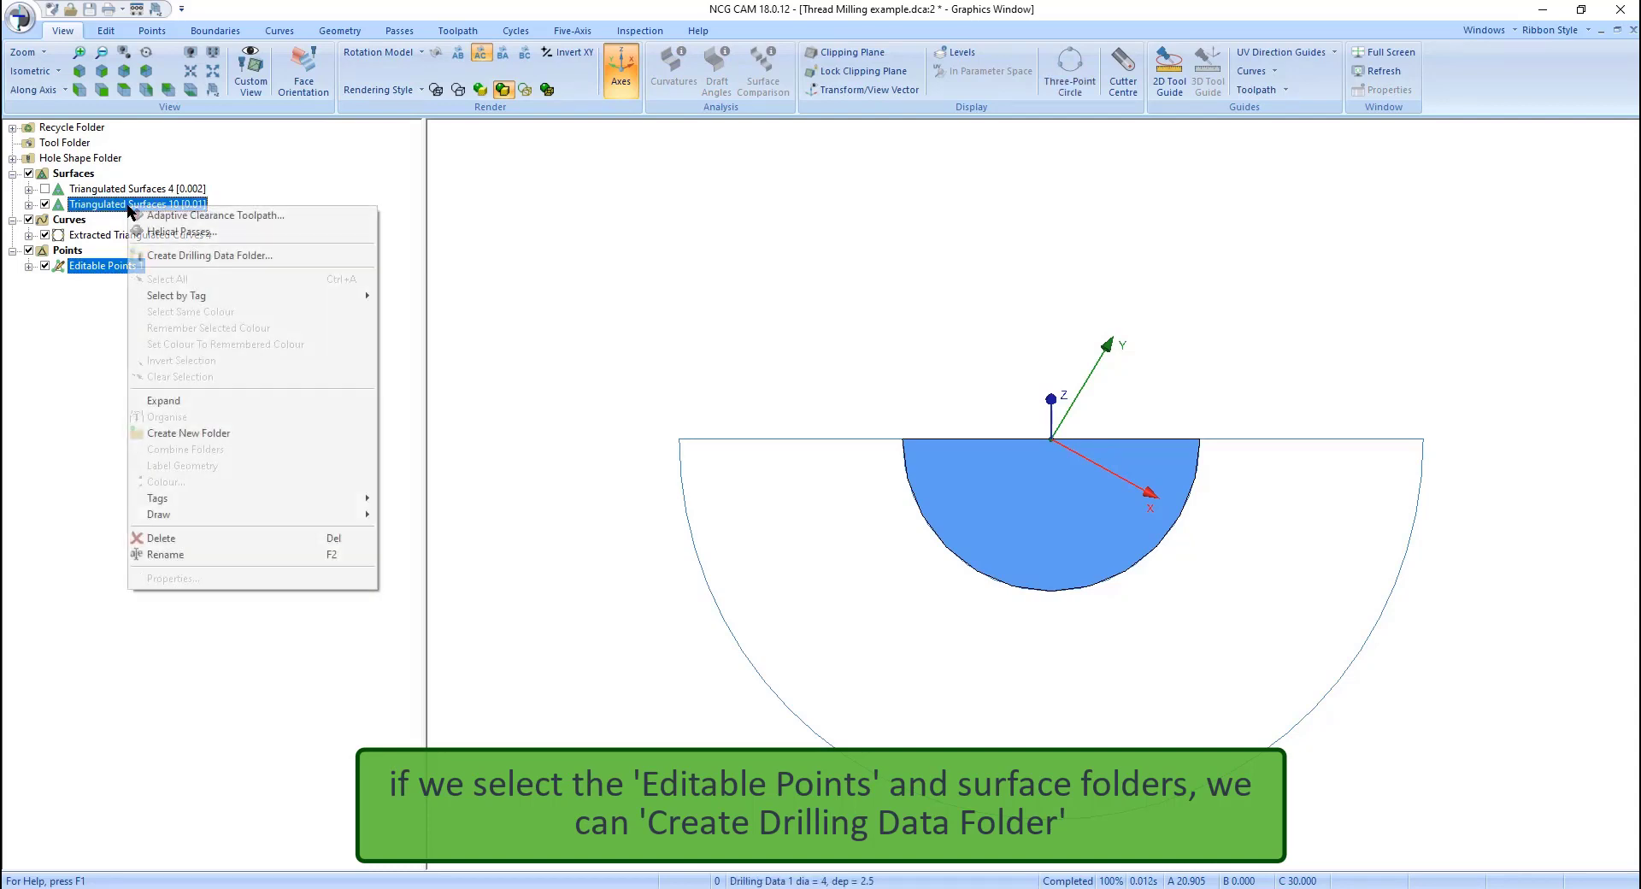
left_click(209, 255)
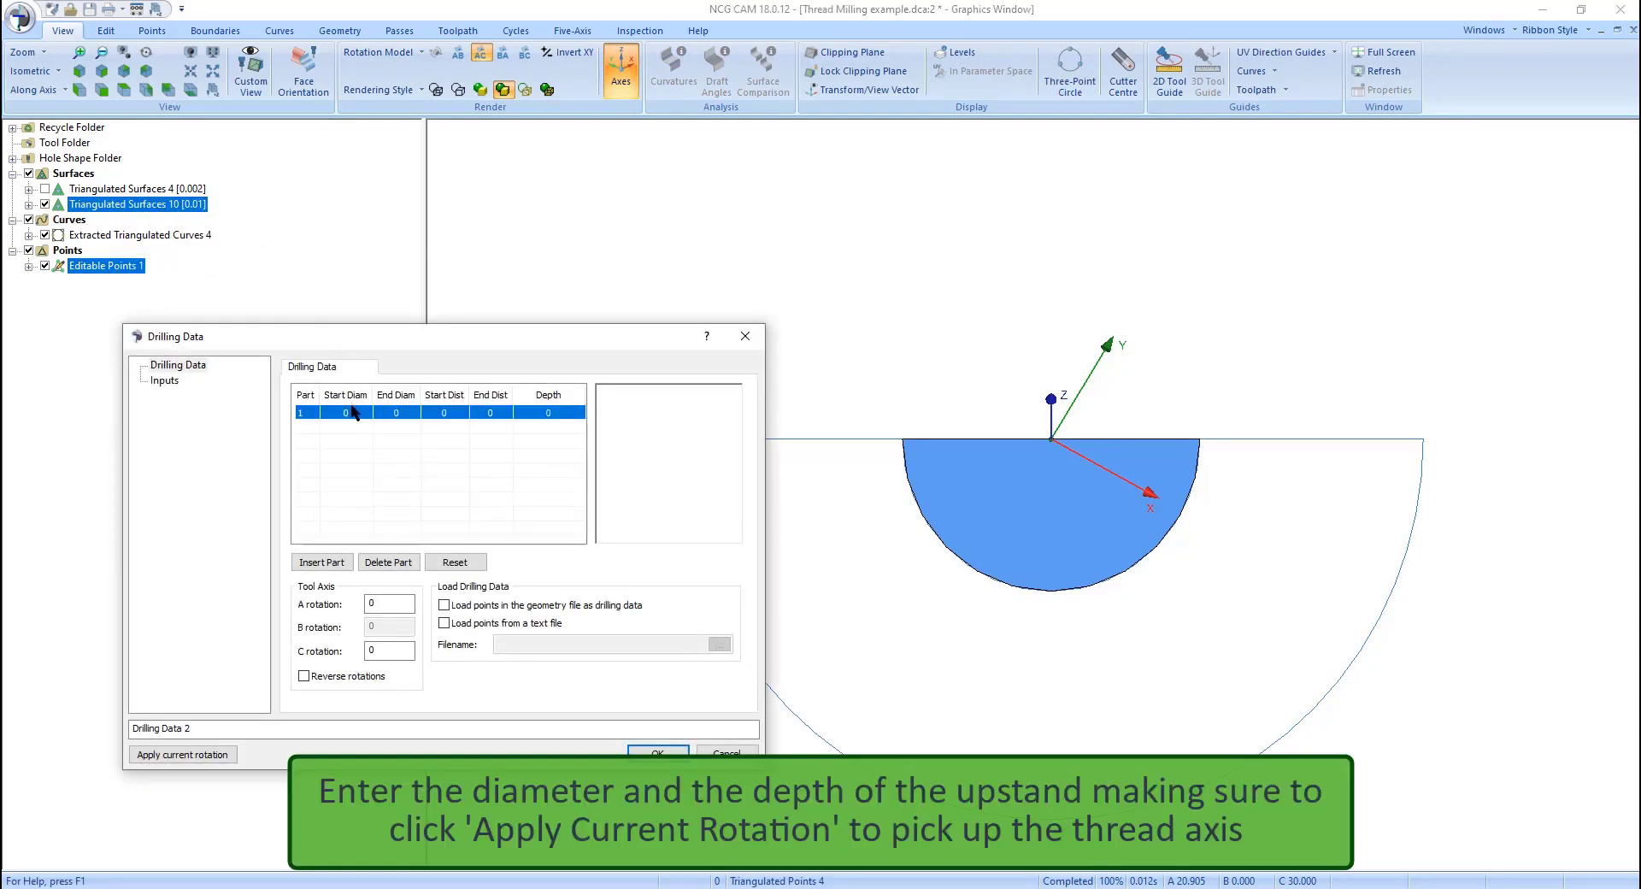
left_click(343, 413)
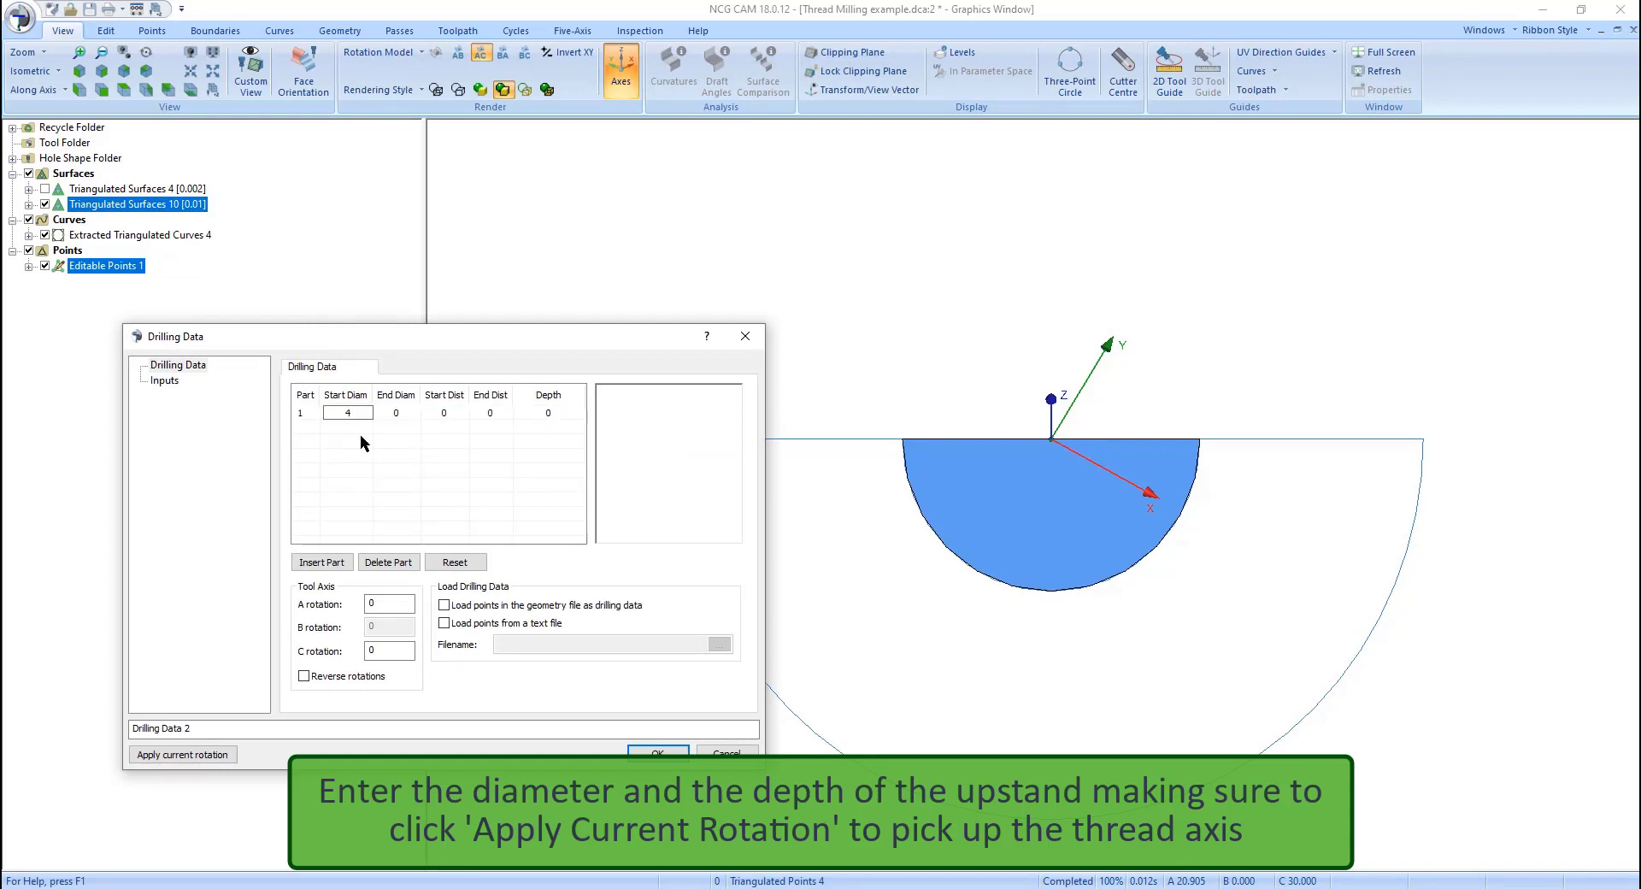
type("4")
left_click(395, 412)
type("4")
left_click(498, 412)
type("2.5")
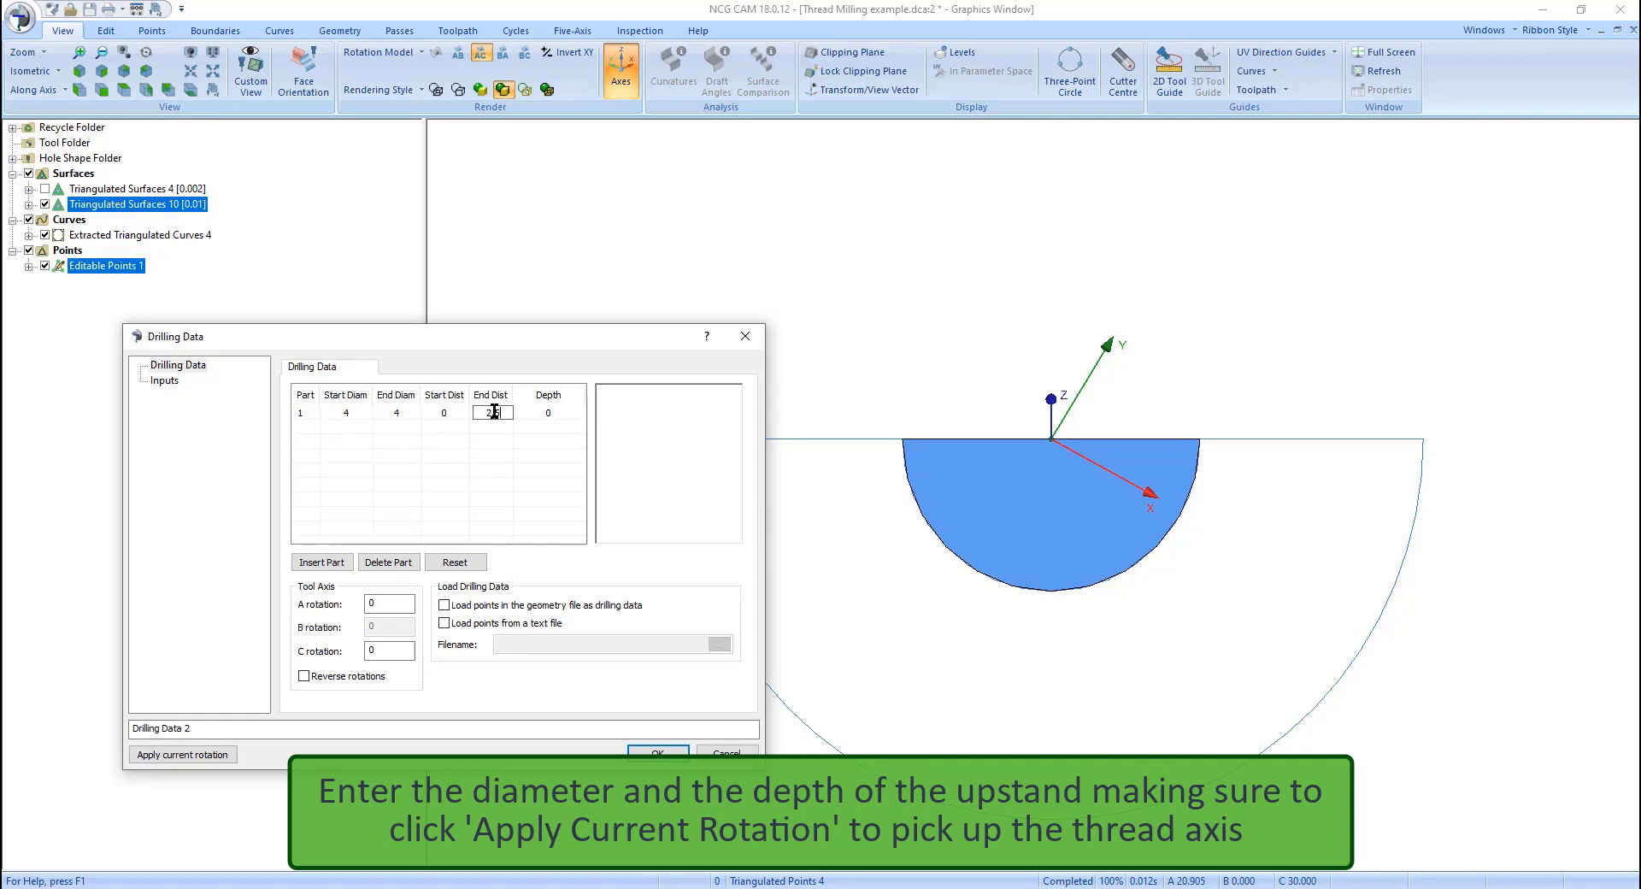
left_click(182, 755)
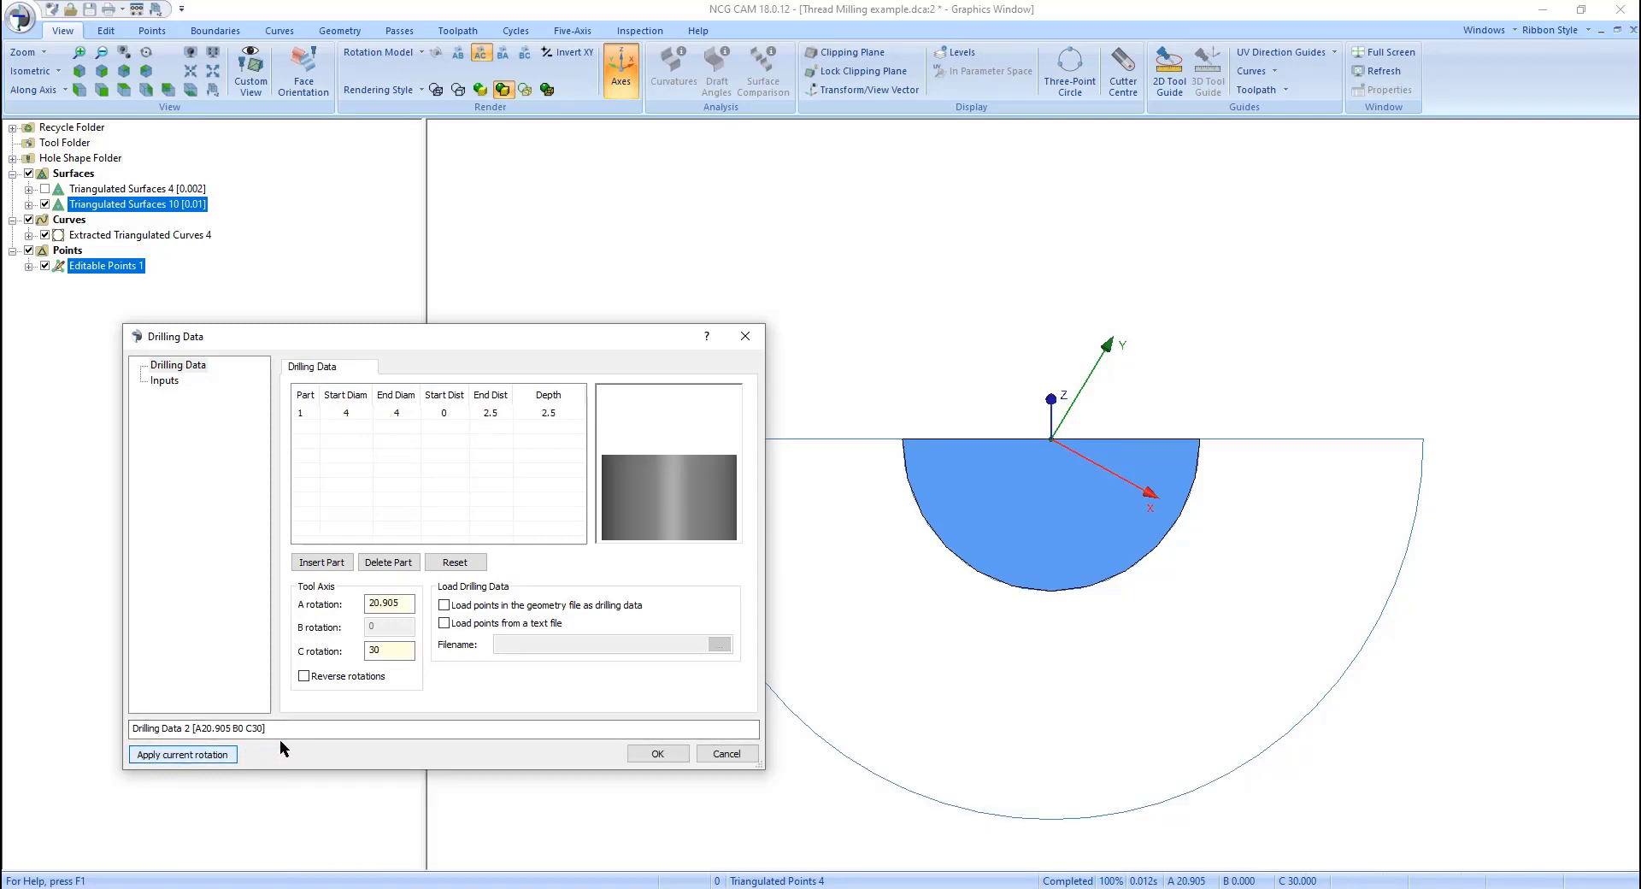
left_click(657, 753)
Step: Show the main part surfaces against the drilling data, and hide the drilling data, points, extracted curves and planar patch
middle_click_drag(578, 587, 723, 450)
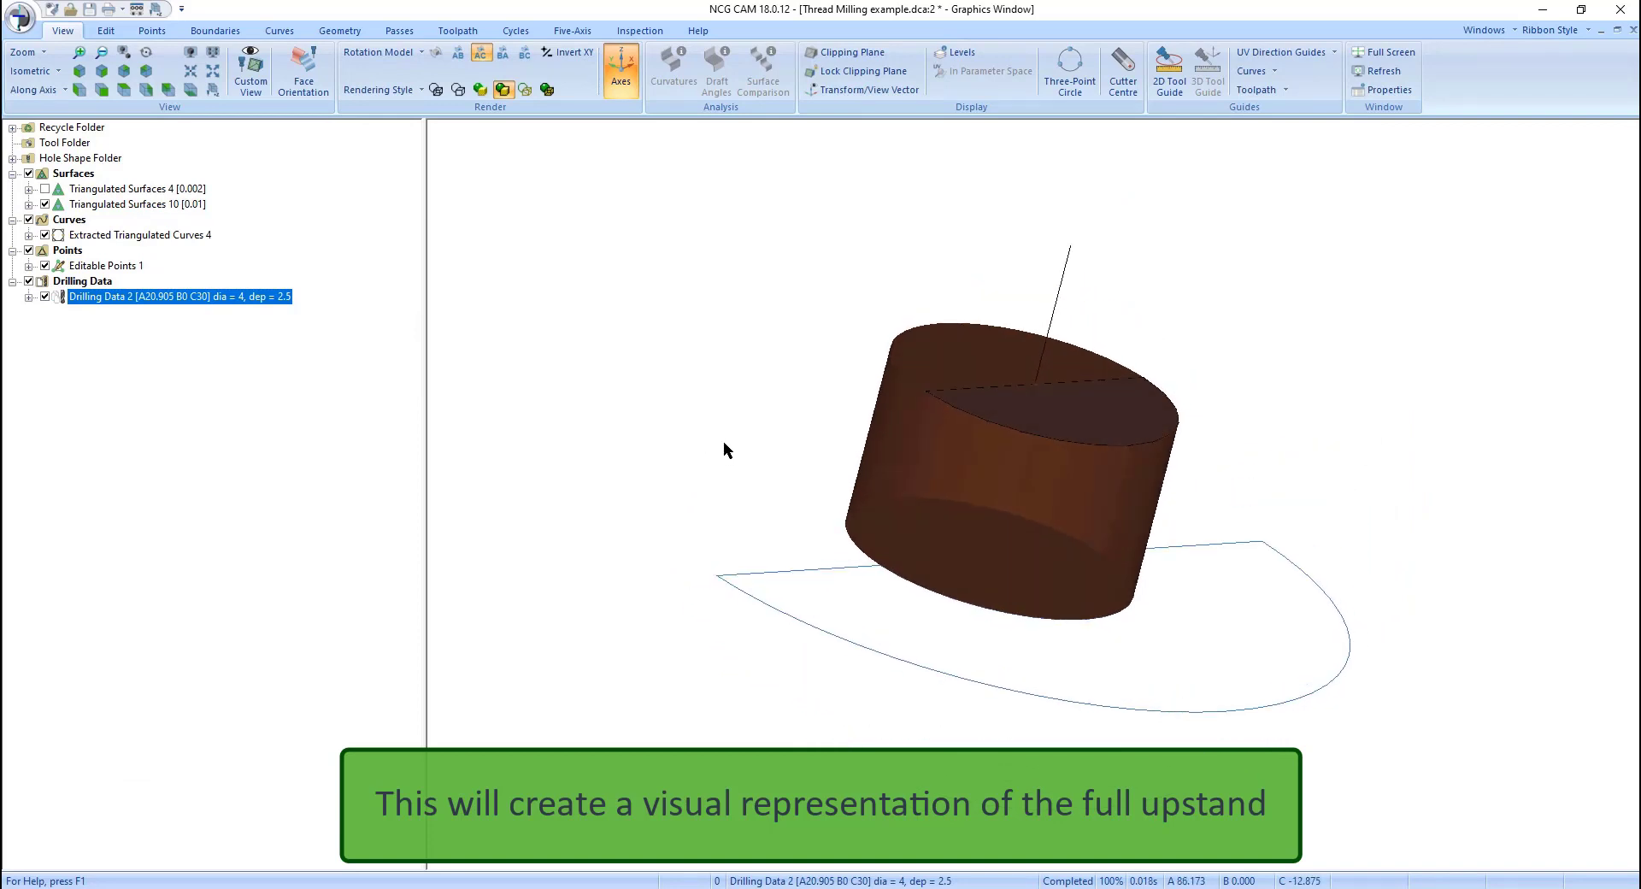
left_click(45, 189)
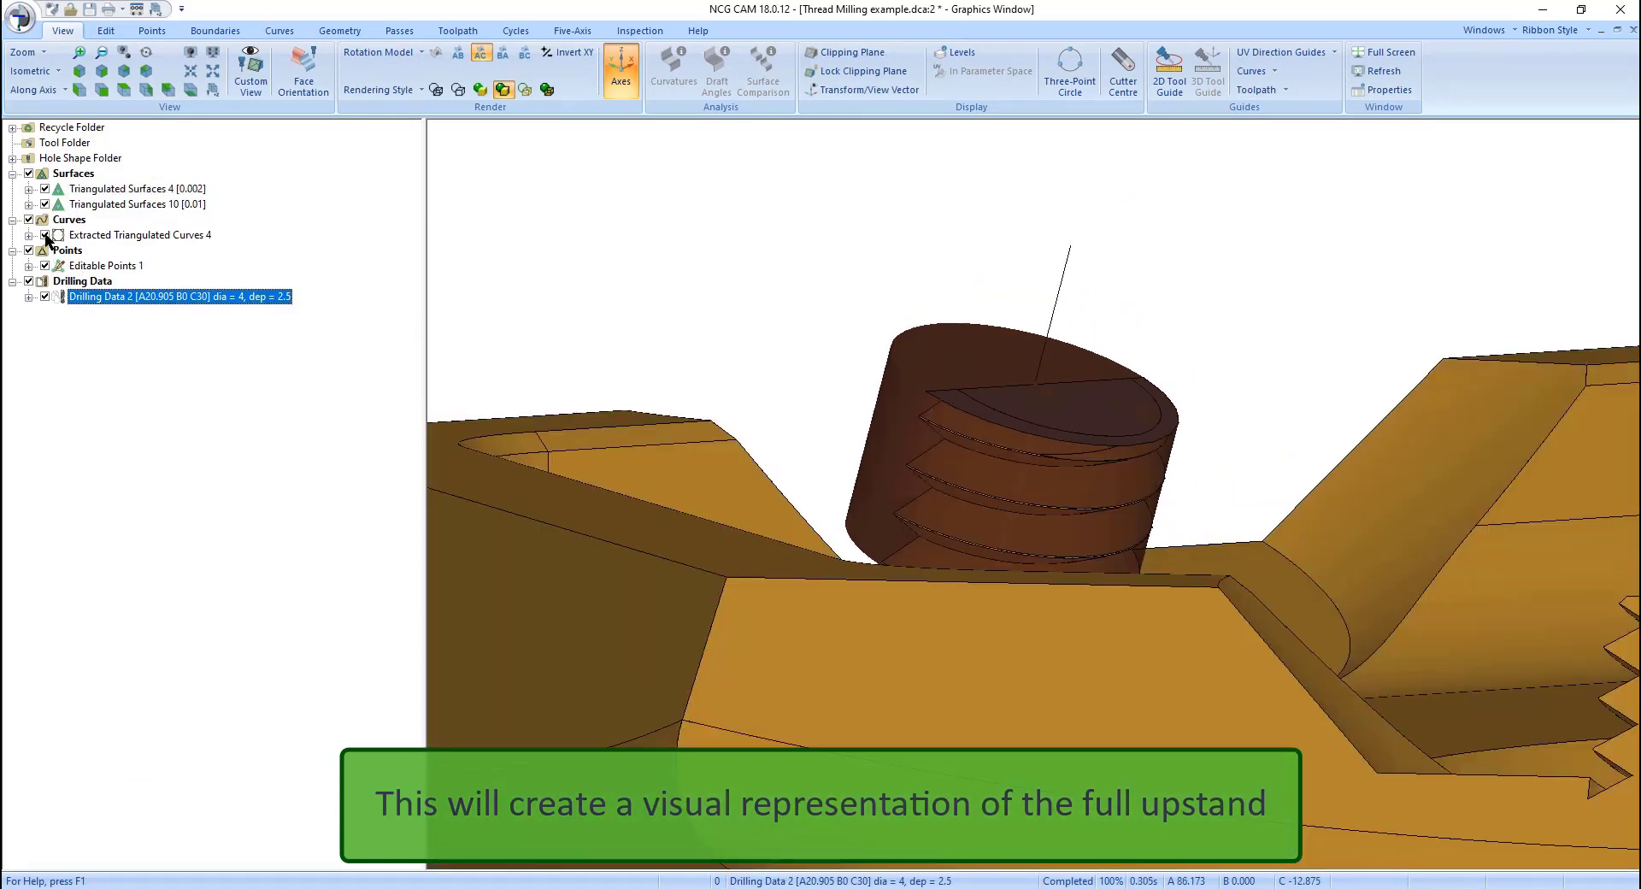
left_click(45, 297)
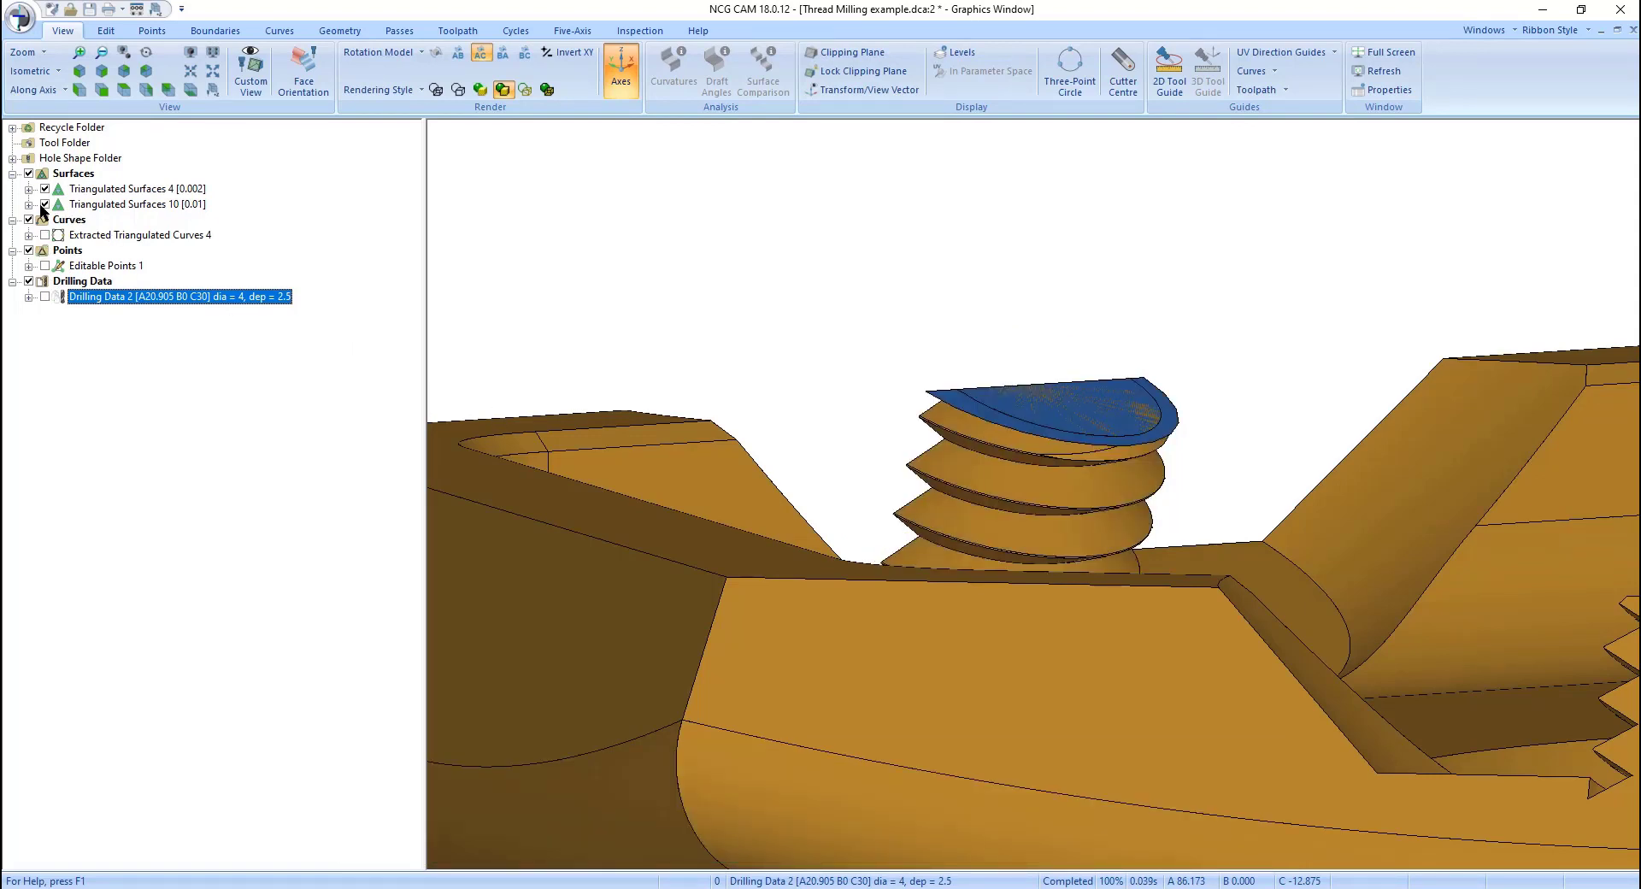
left_click(44, 204)
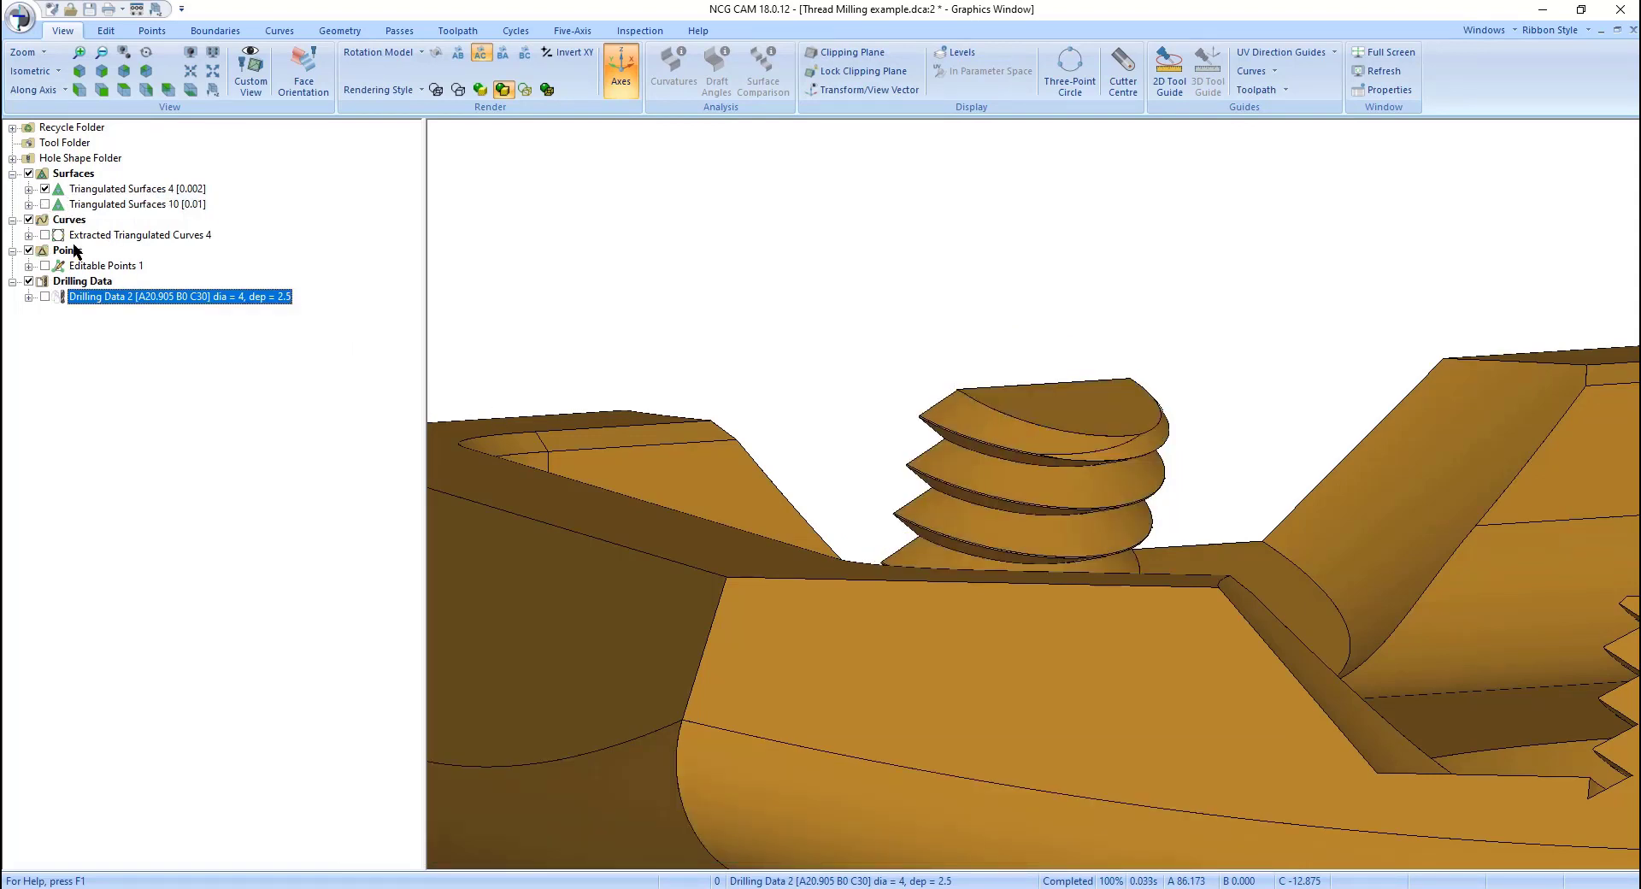
Step: Start a Thread Milling cycle on the drilling data with a thread mill diameter of 3
right_click(122, 300)
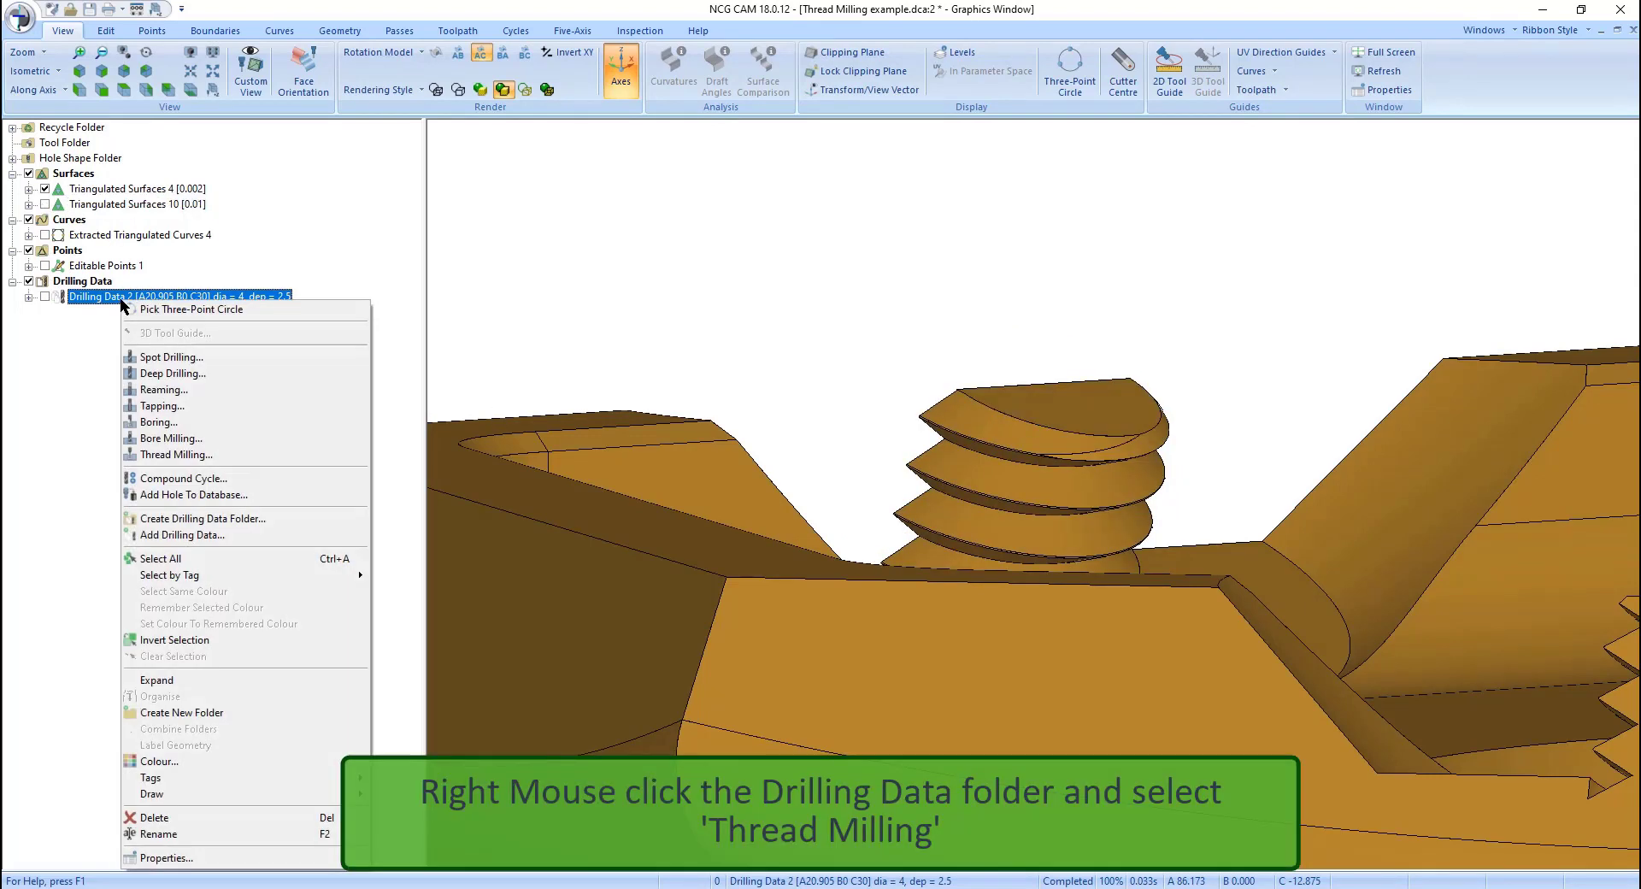
left_click(212, 455)
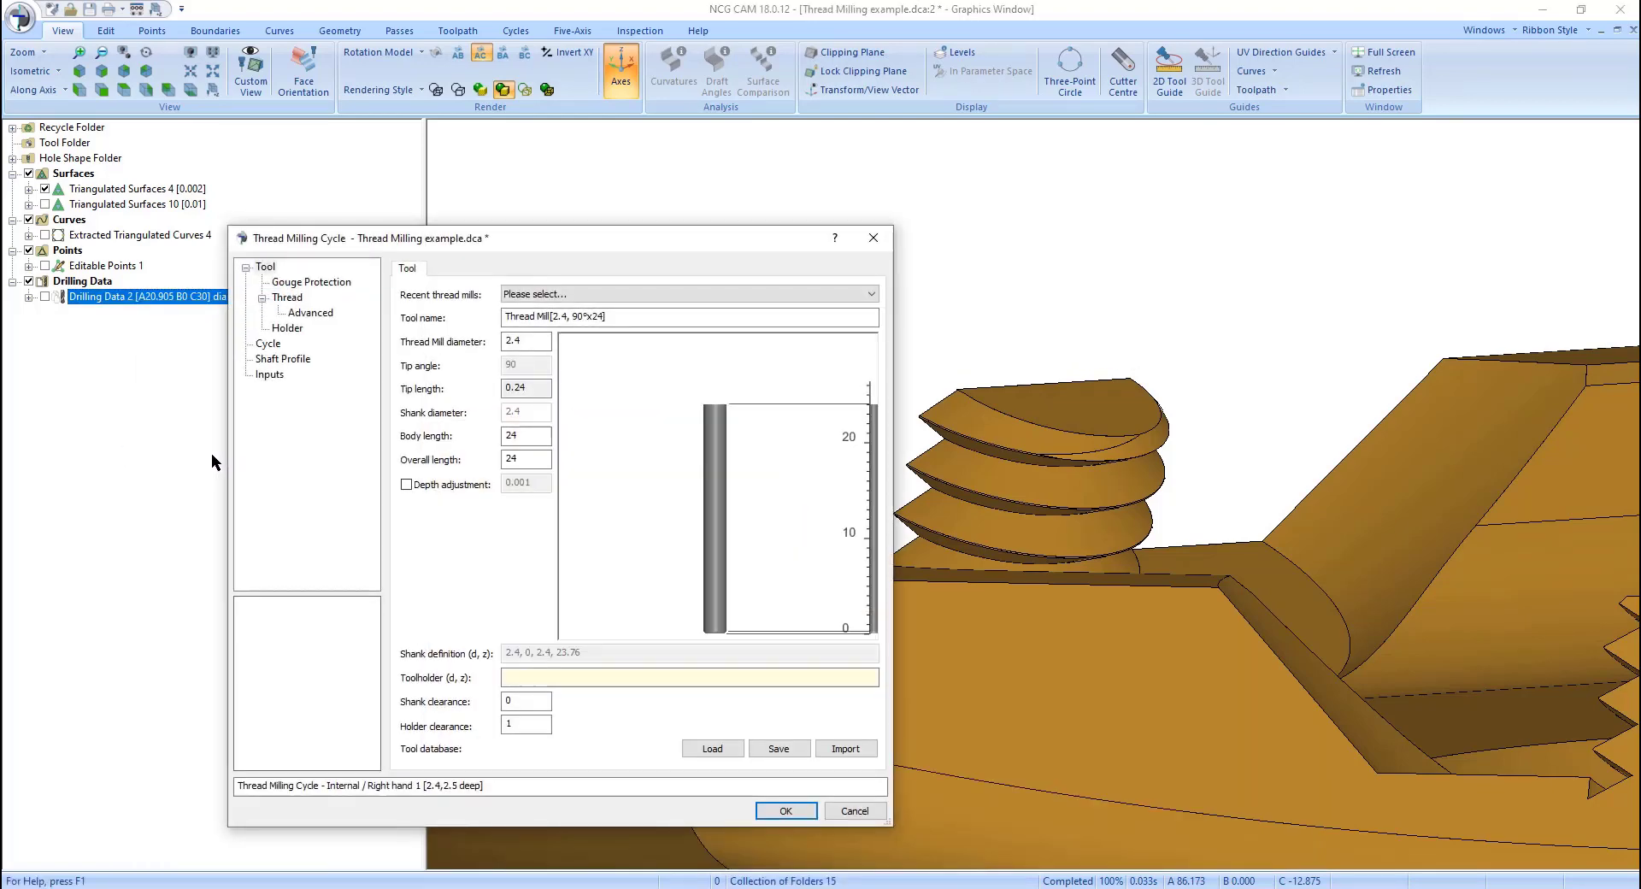
double_click(517, 341)
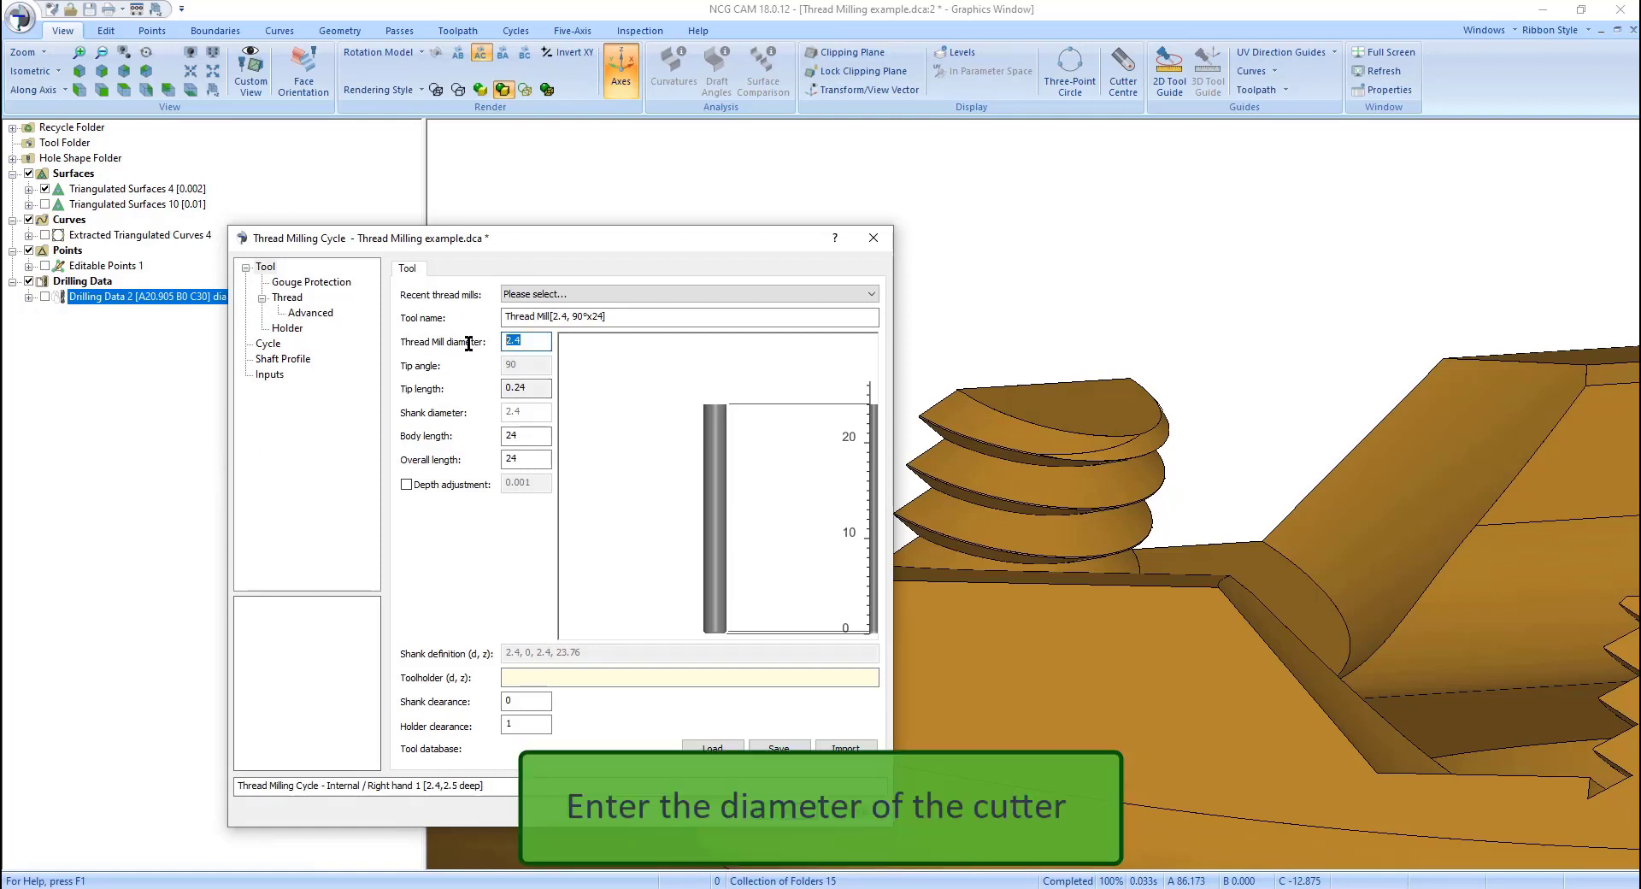
type("3")
Step: Set the thread pitch to 0.7 with External threading and generate the thread milling cycle
left_click(268, 343)
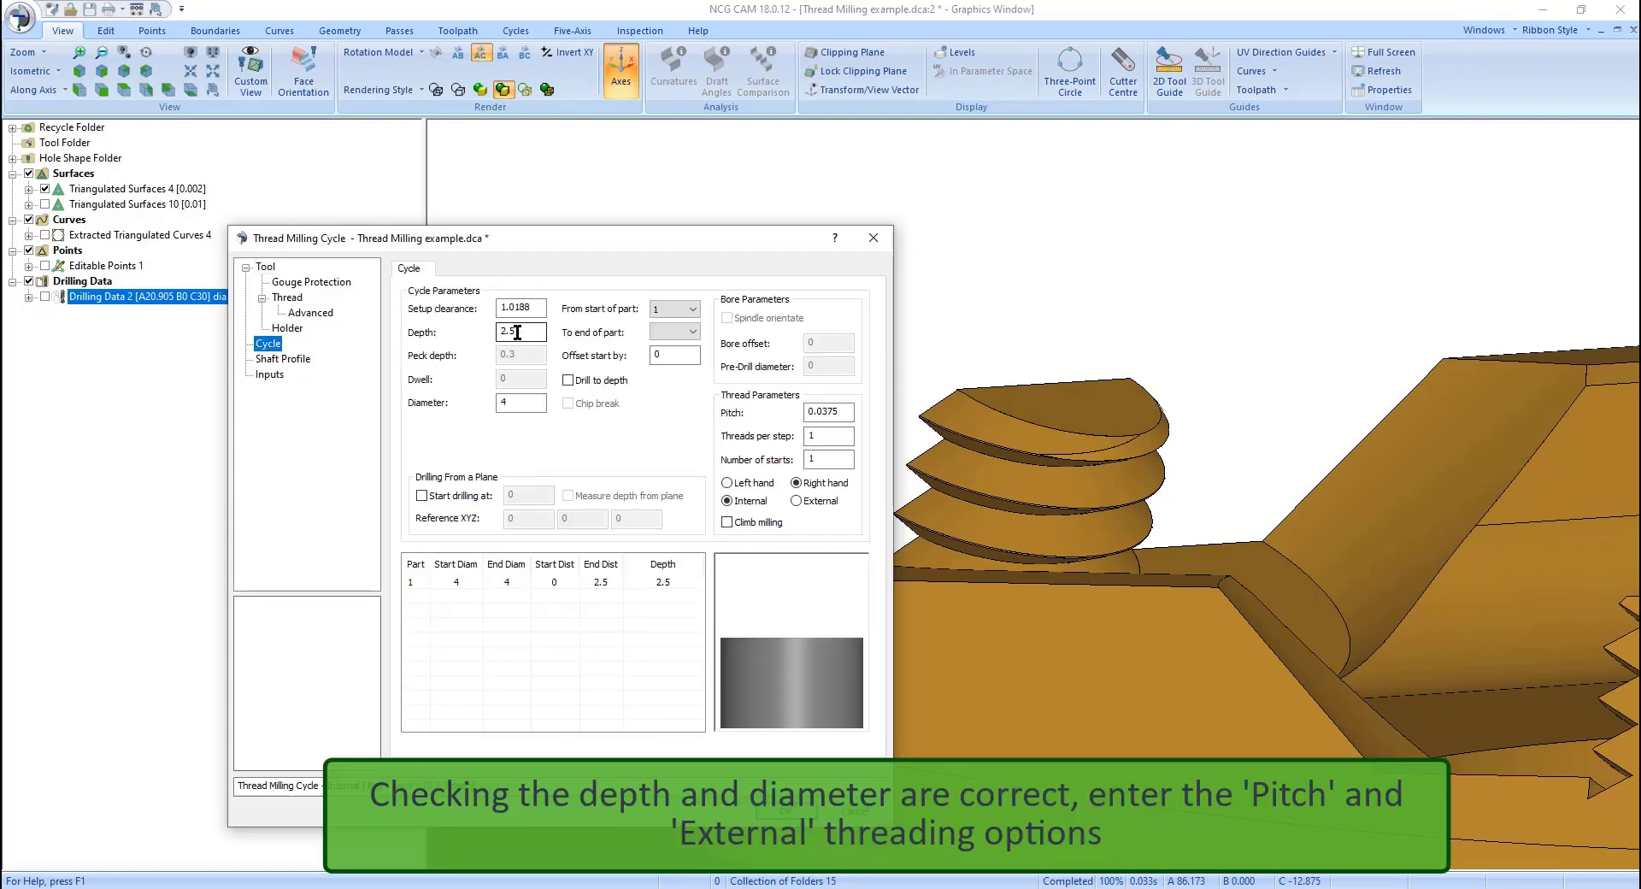
double_click(816, 411)
type(".")
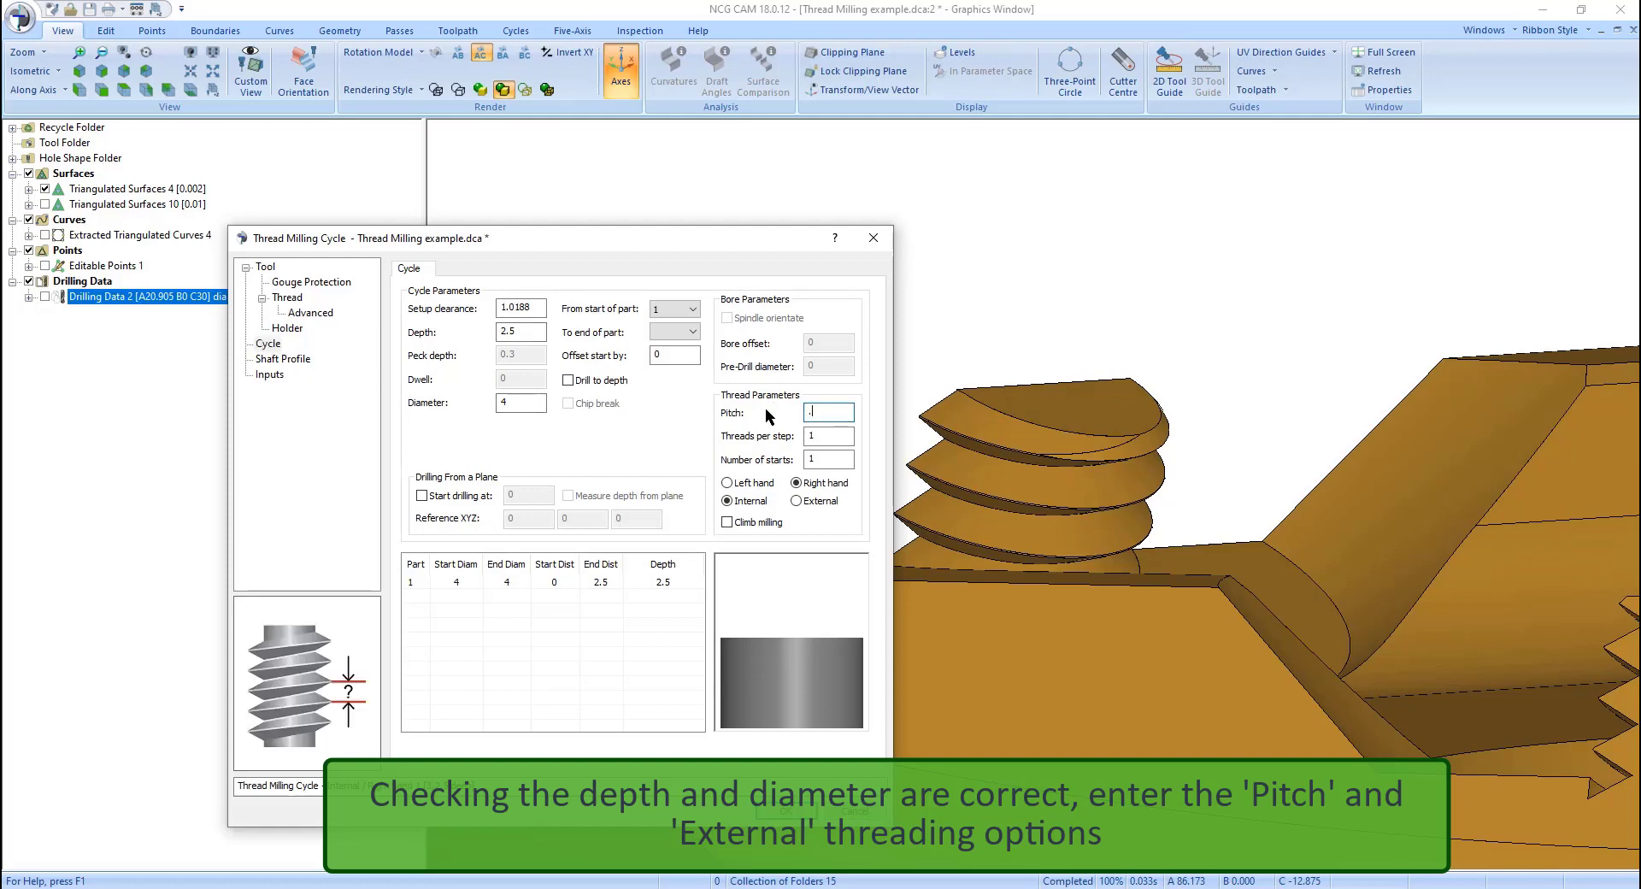
type("7")
left_click(800, 500)
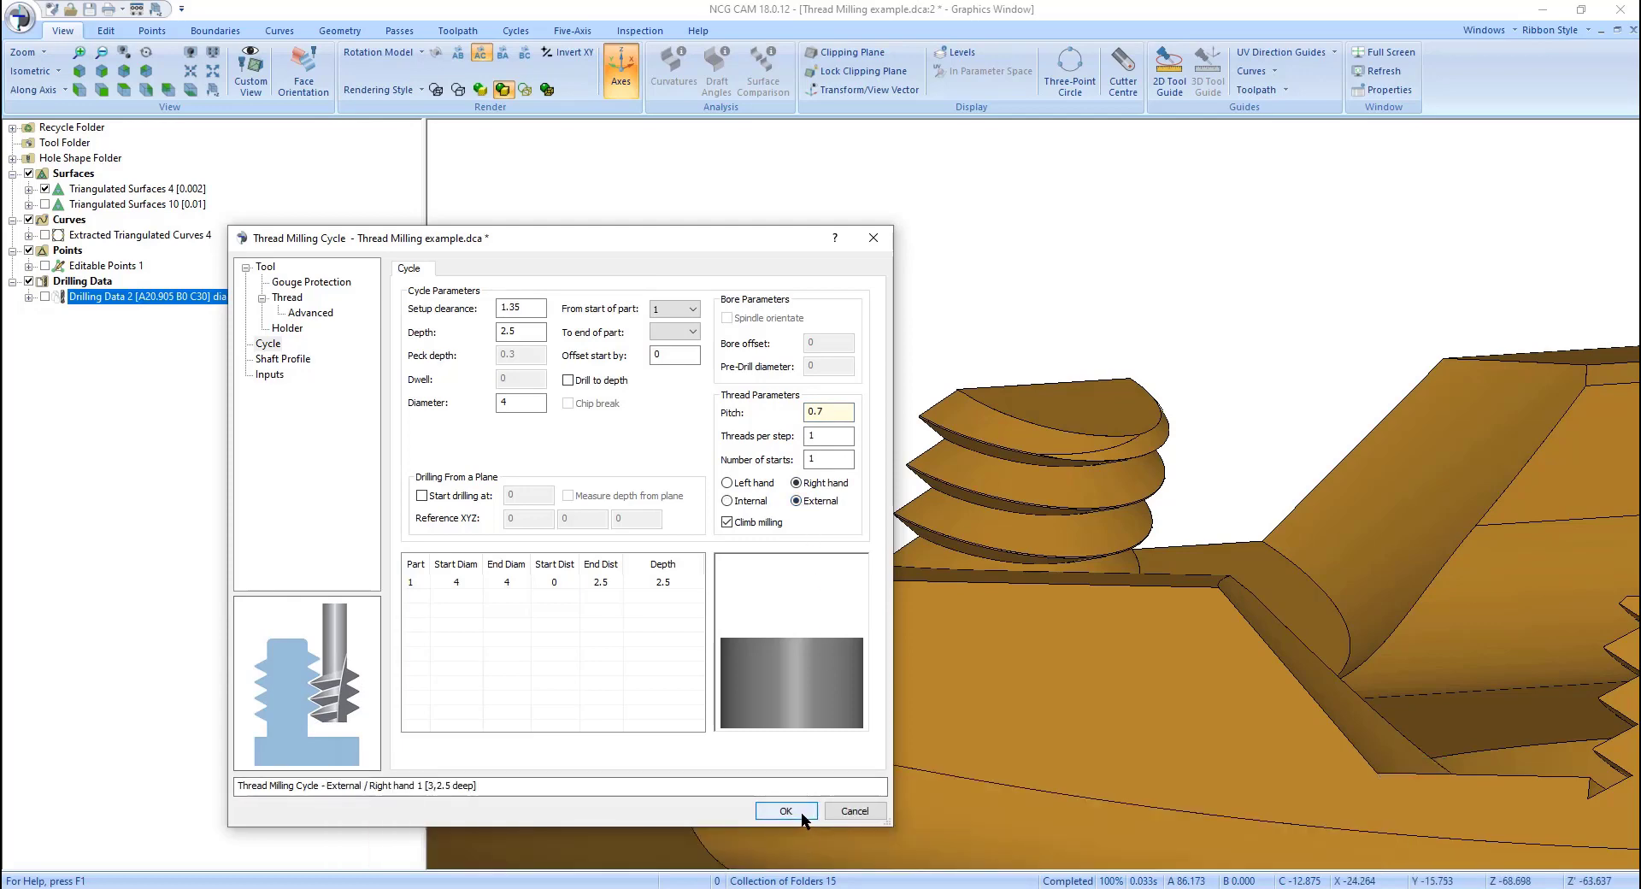
left_click(786, 811)
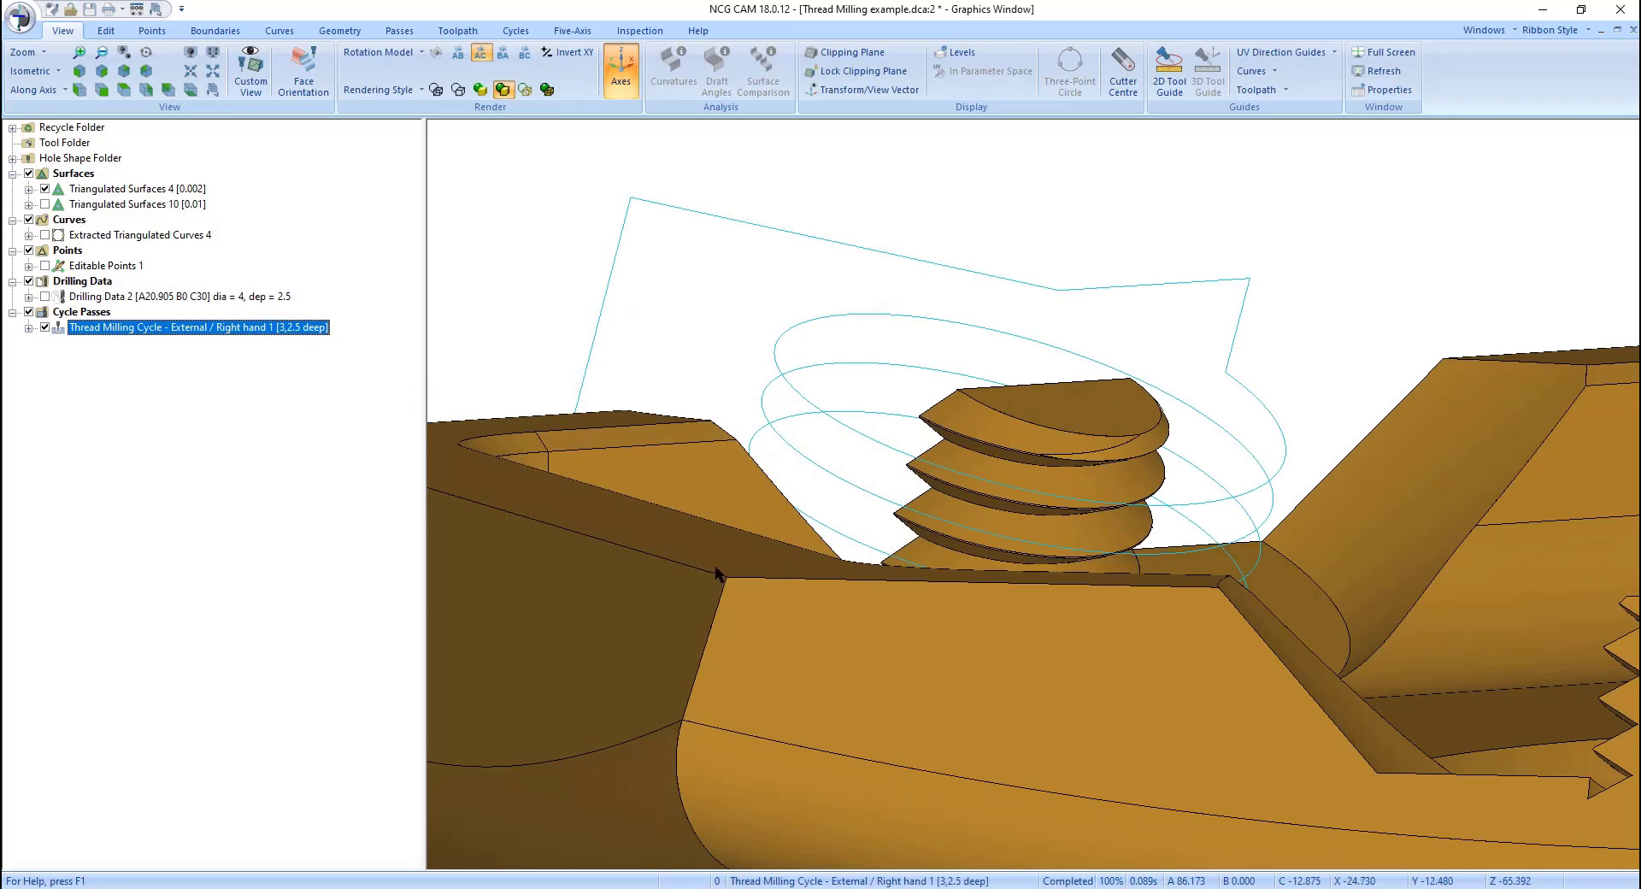
Step: Link the external thread milling passes into a toolpath using the default linking settings
scroll(725, 622, "up", 5)
scroll(725, 622, "down", 5)
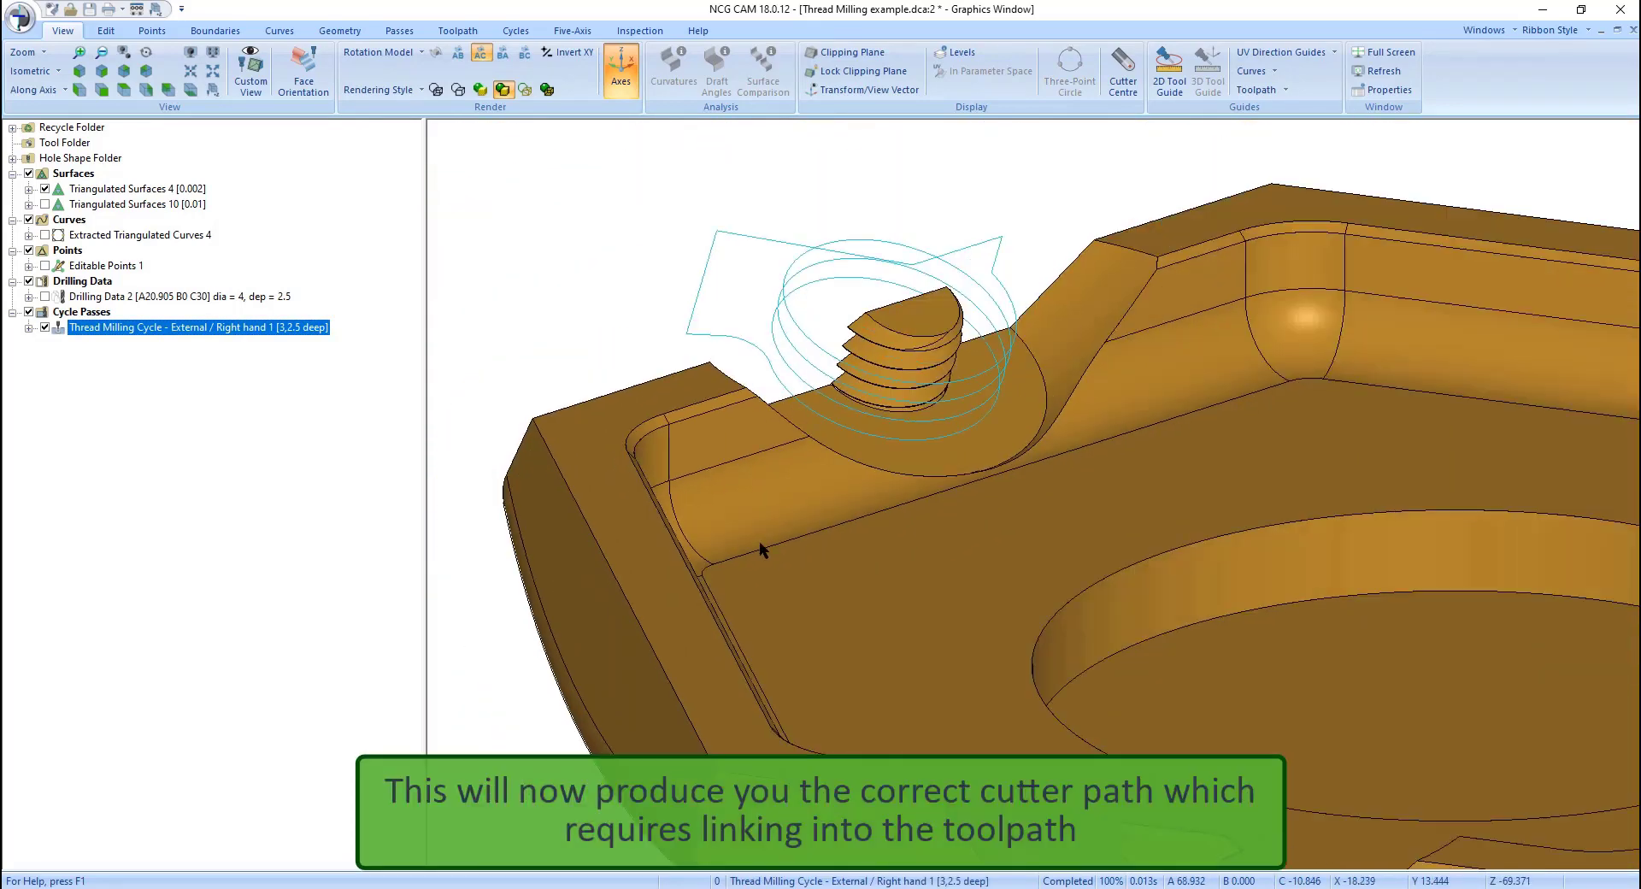
right_click(136, 333)
left_click(214, 255)
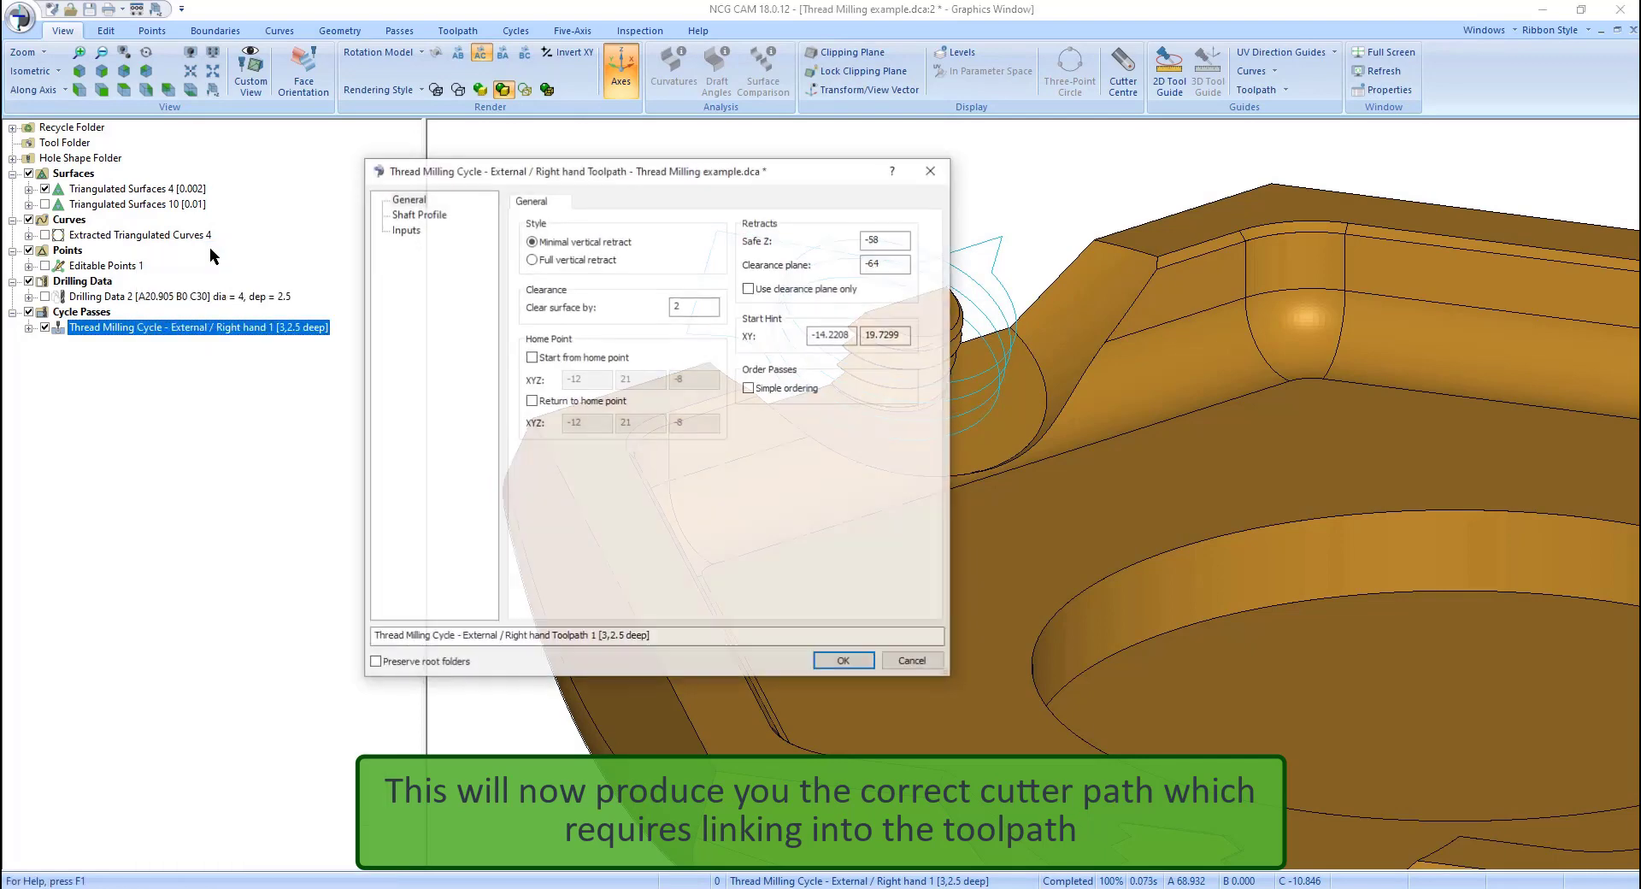
left_click(844, 663)
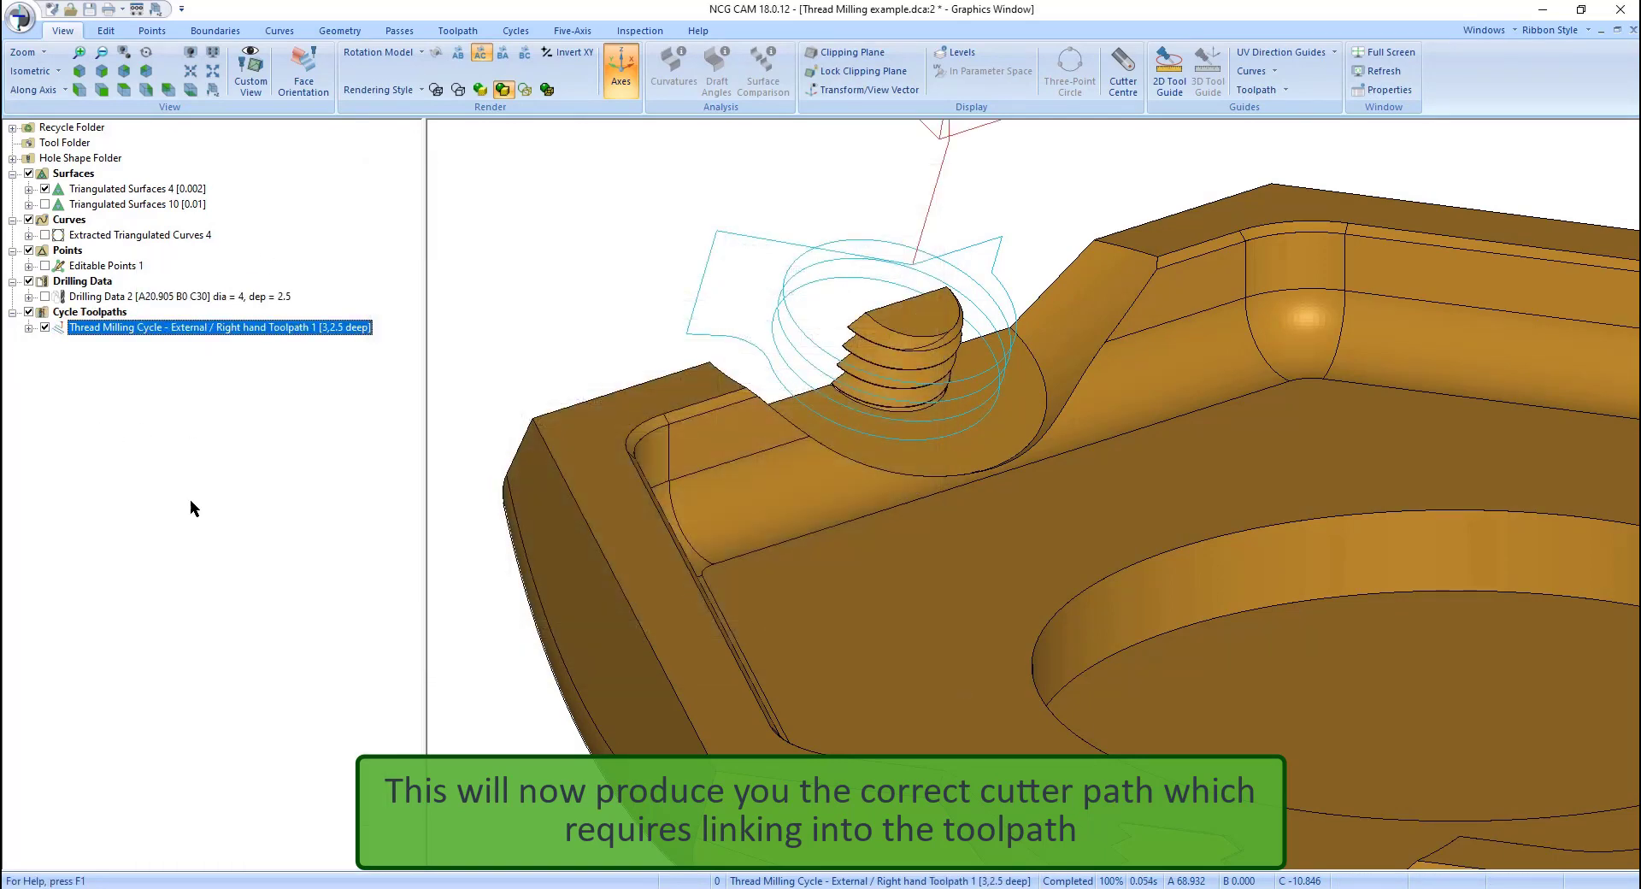
Step: Play the cutter animation of the thread milling toolpath to examine the tool movement around the thread, and close it
scroll(810, 504, "down", 2)
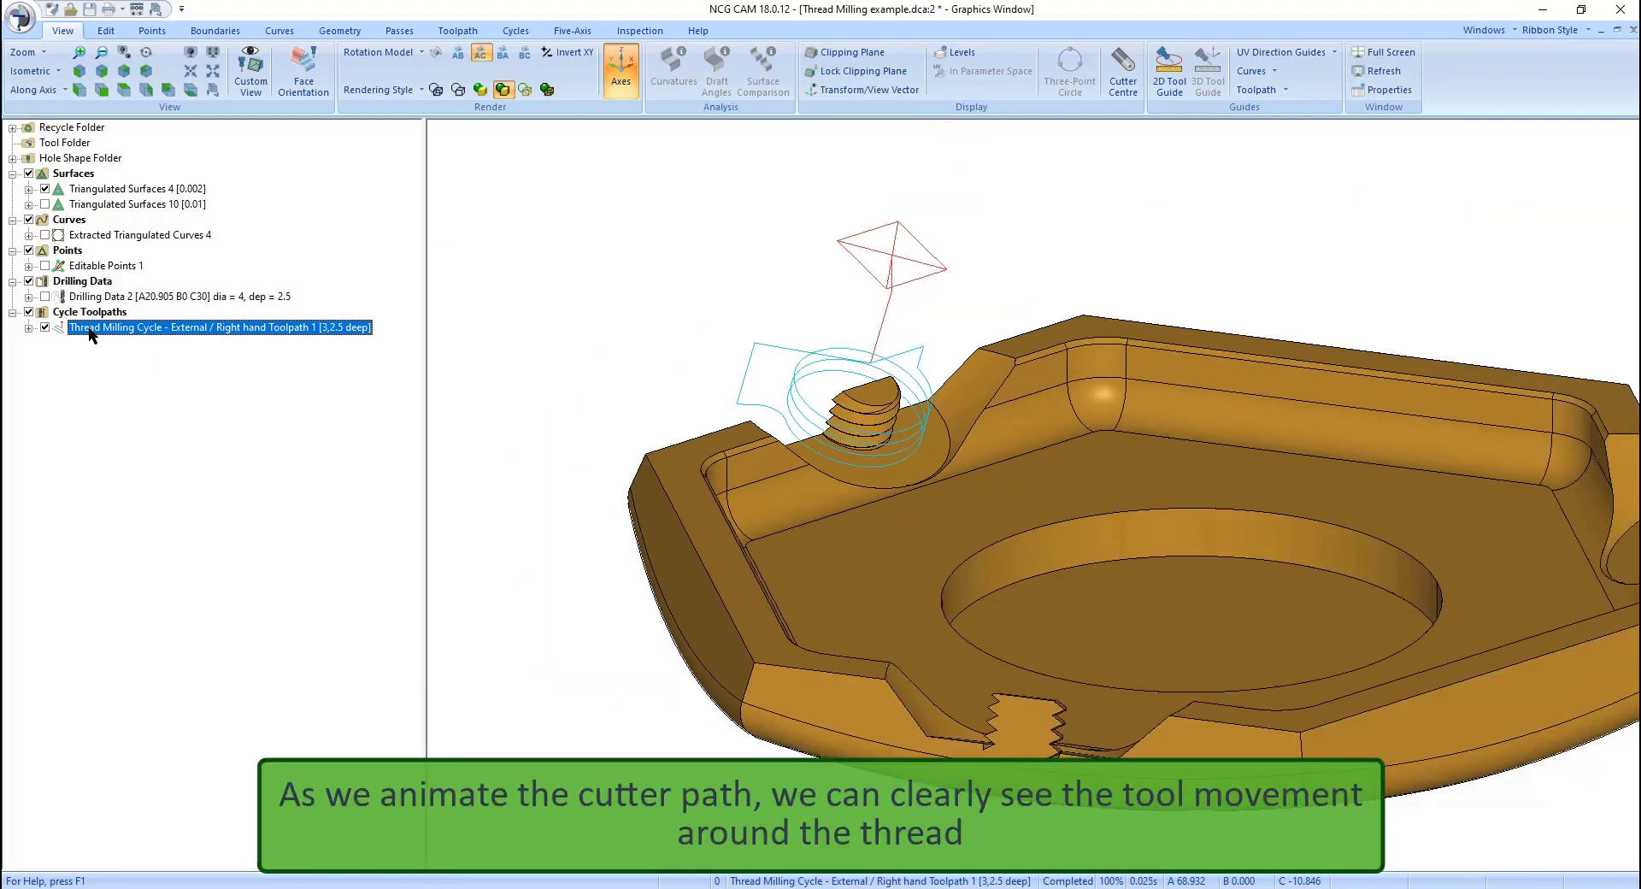
right_click(96, 327)
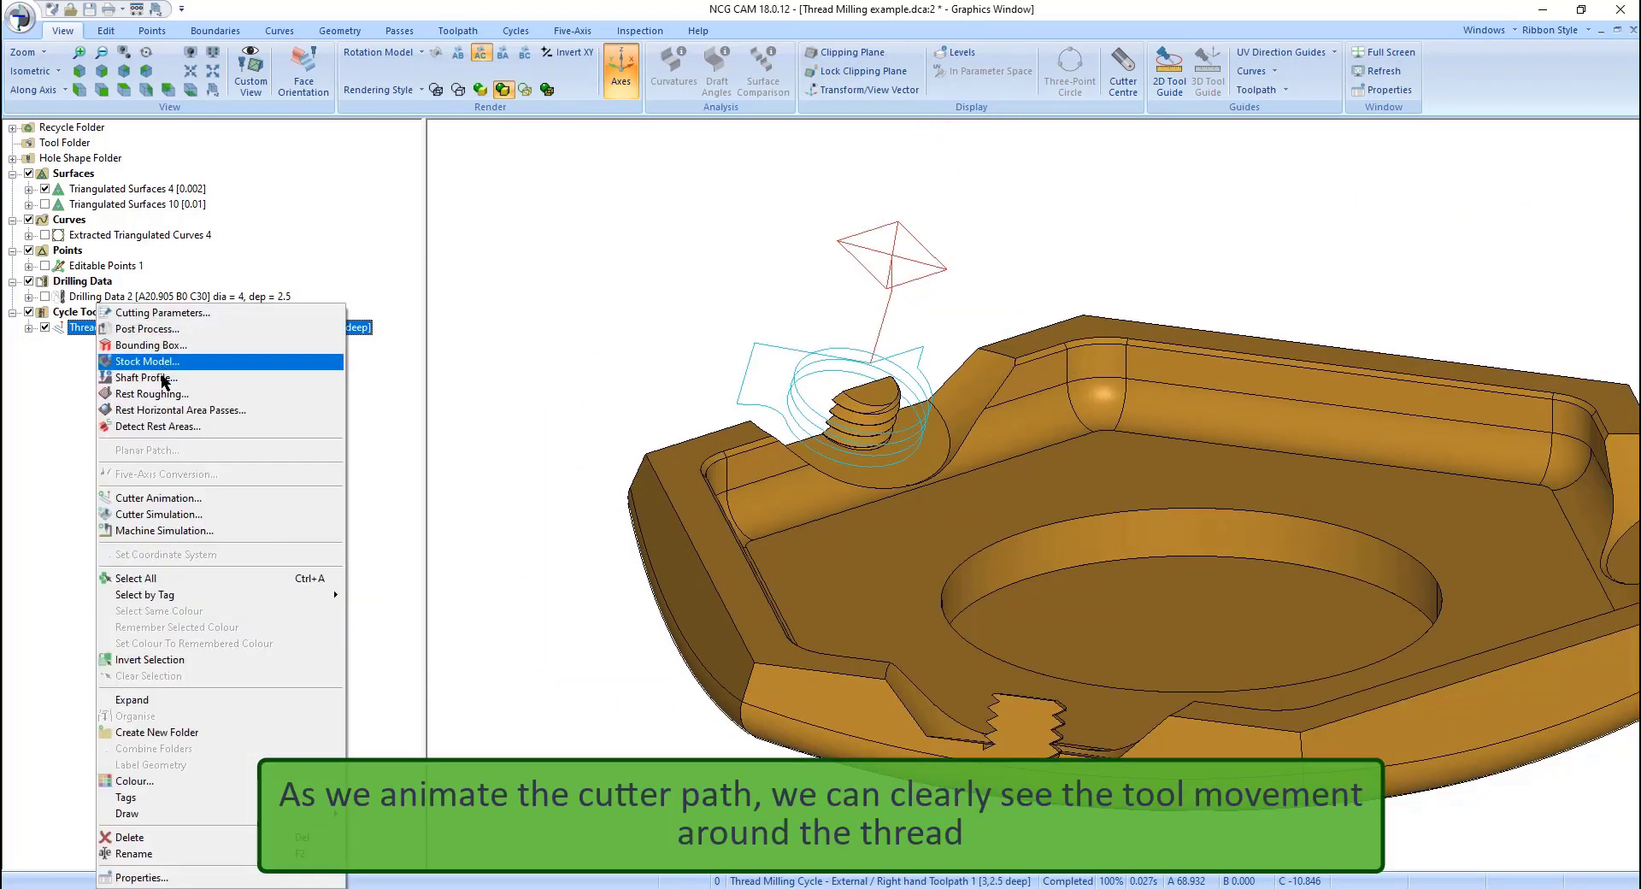
left_click(166, 497)
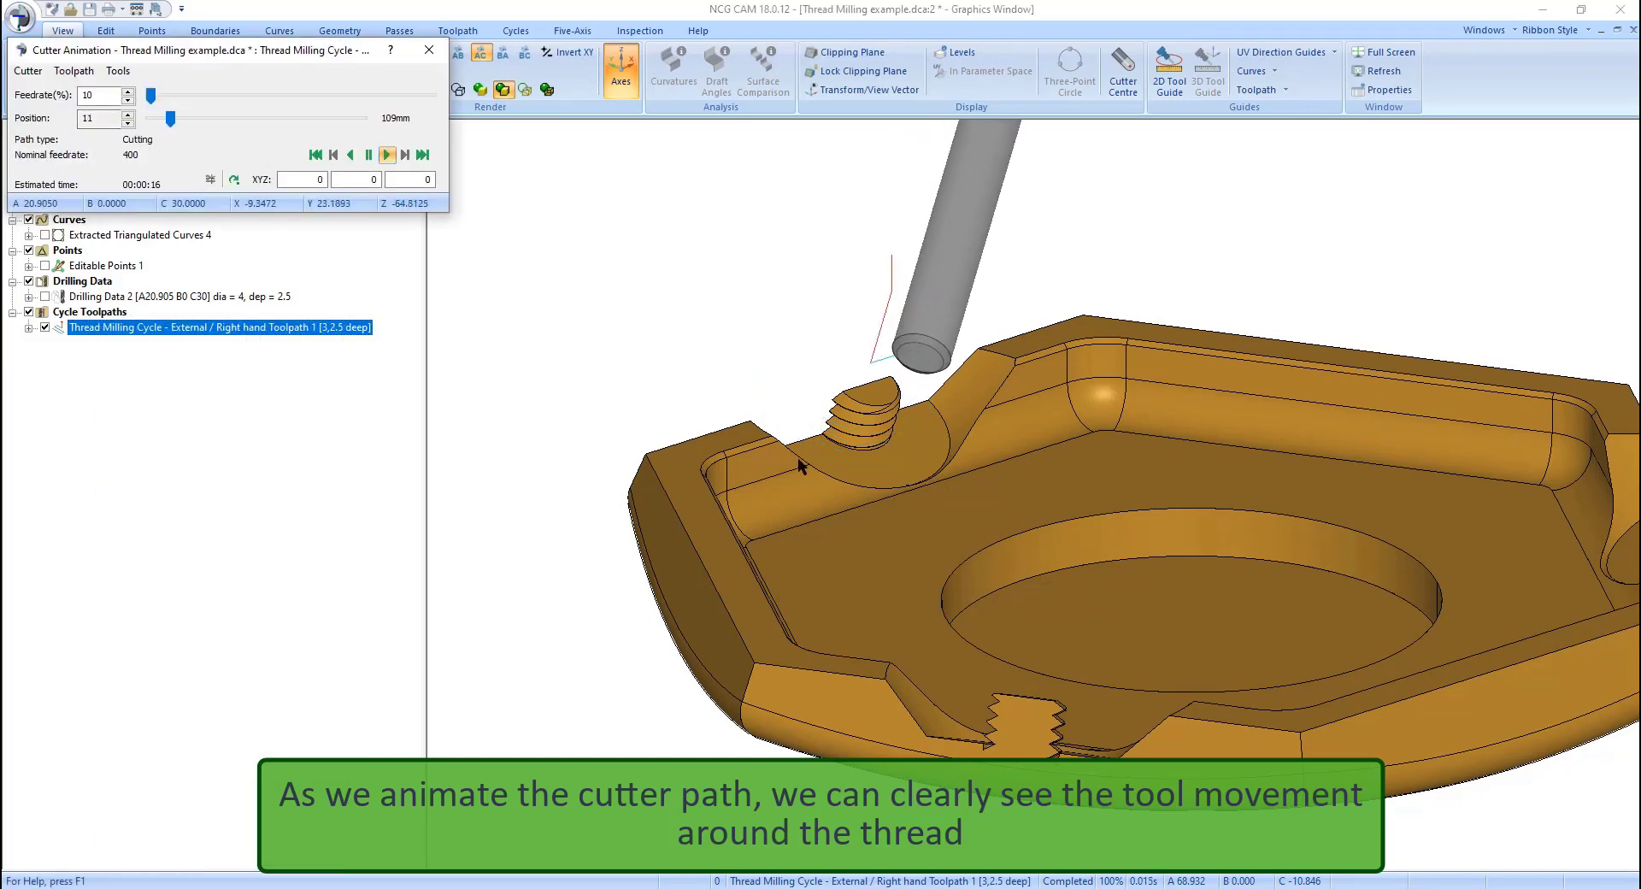
left_click_drag(797, 458, 739, 417)
scroll(887, 424, "up", 3)
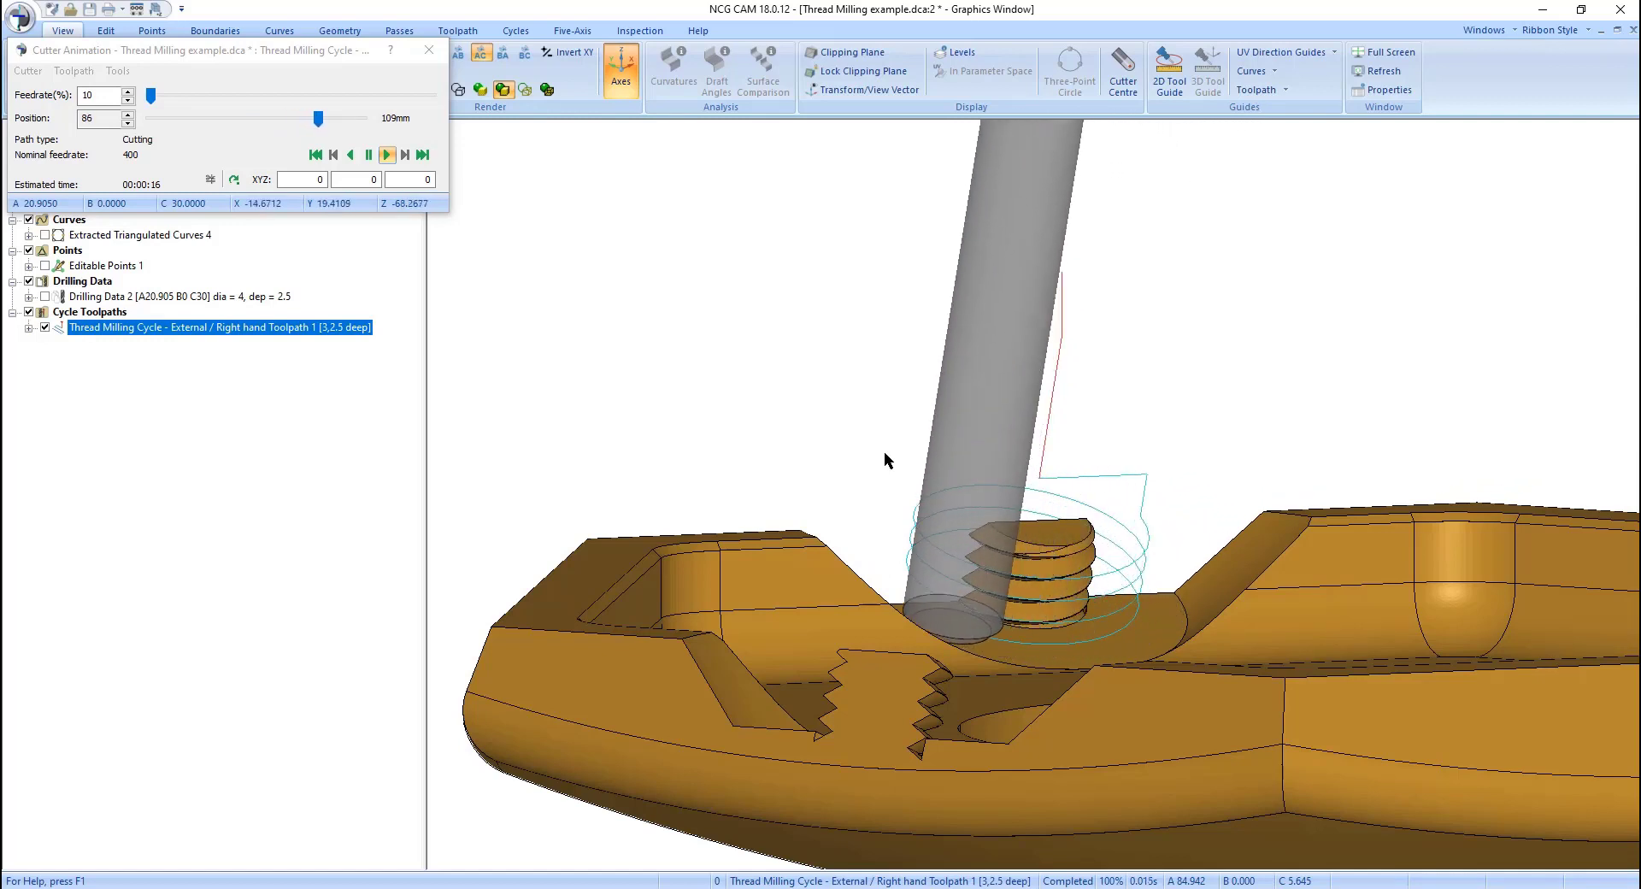
scroll(947, 438, "down", 3)
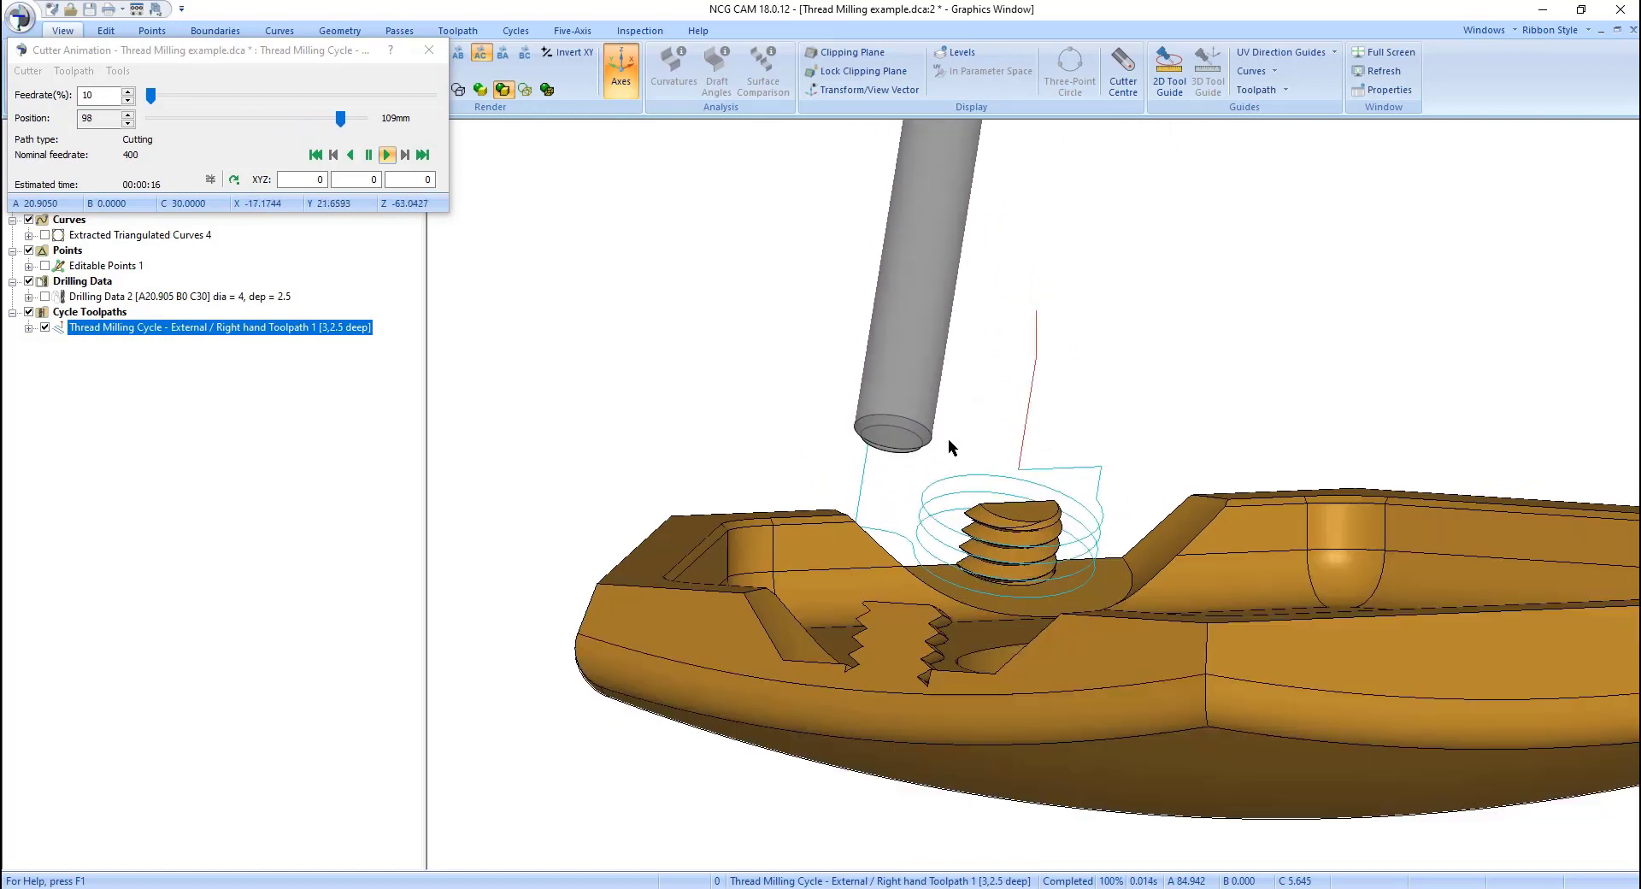
middle_click_drag(956, 446, 913, 562)
scroll(981, 539, "down", 2)
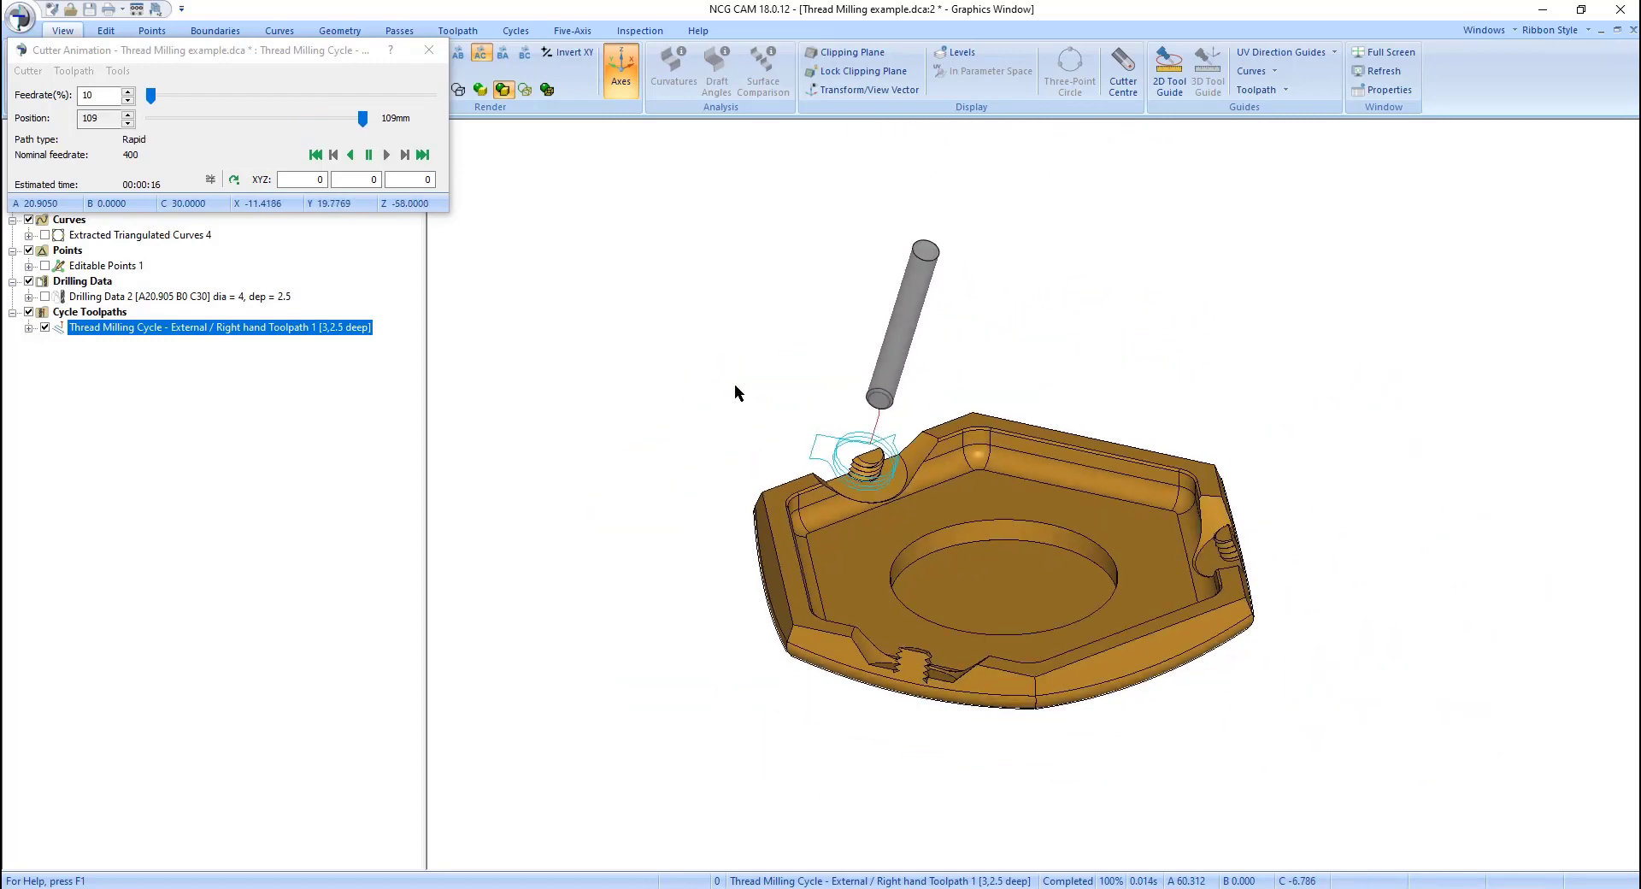
left_click(429, 49)
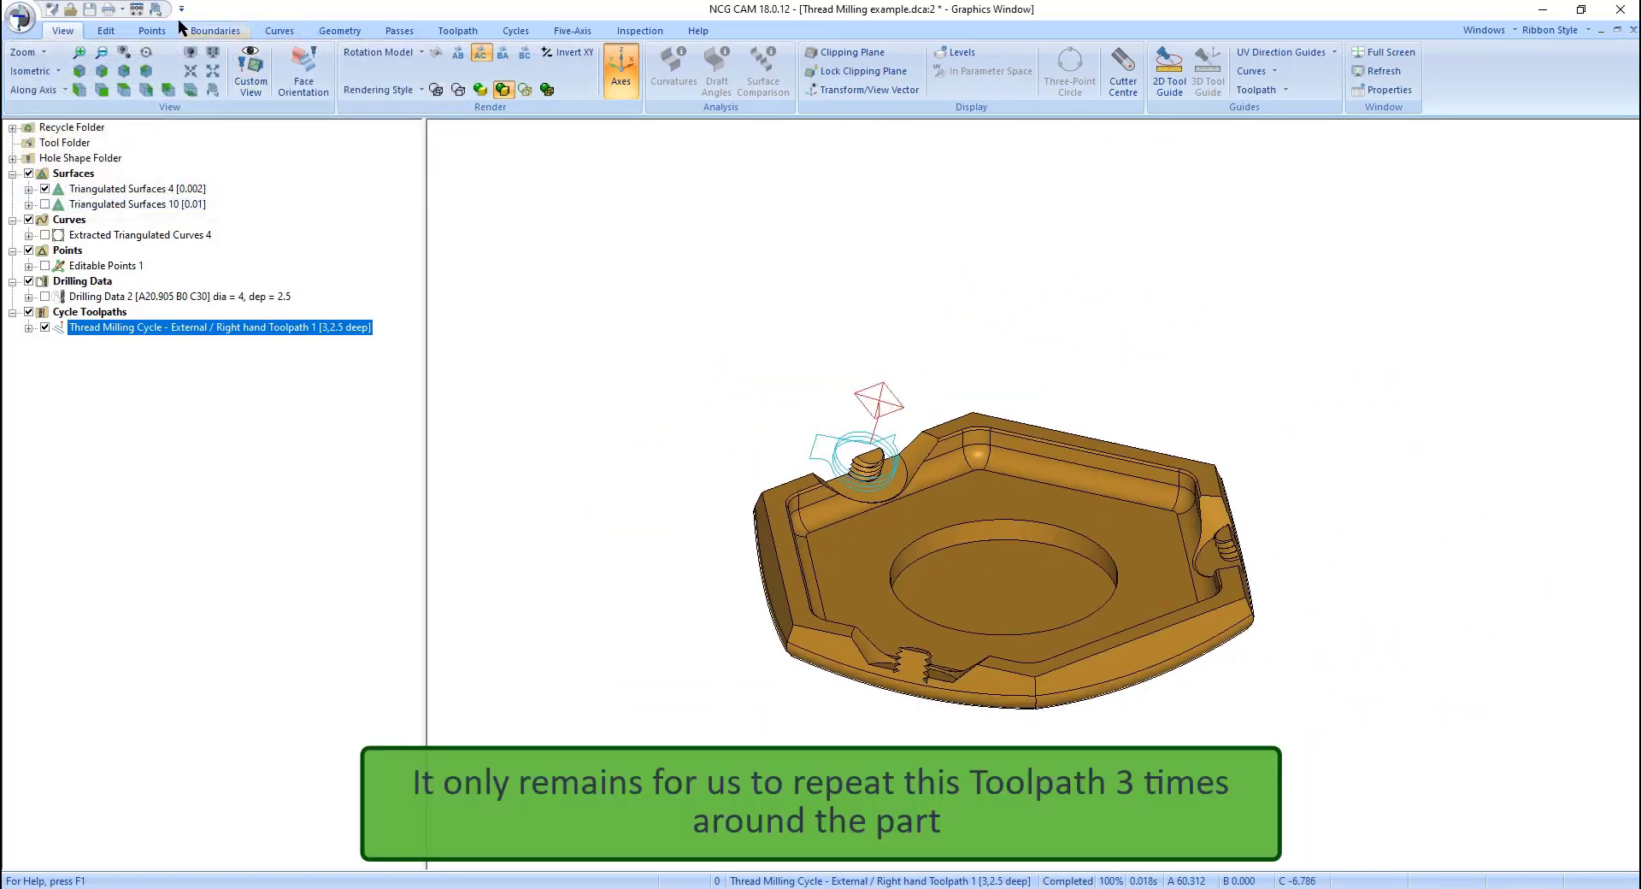
Step: Transform the thread milling toolpath by rotating it 120 degrees about the Z axis with a repeat count of 2
left_click(106, 31)
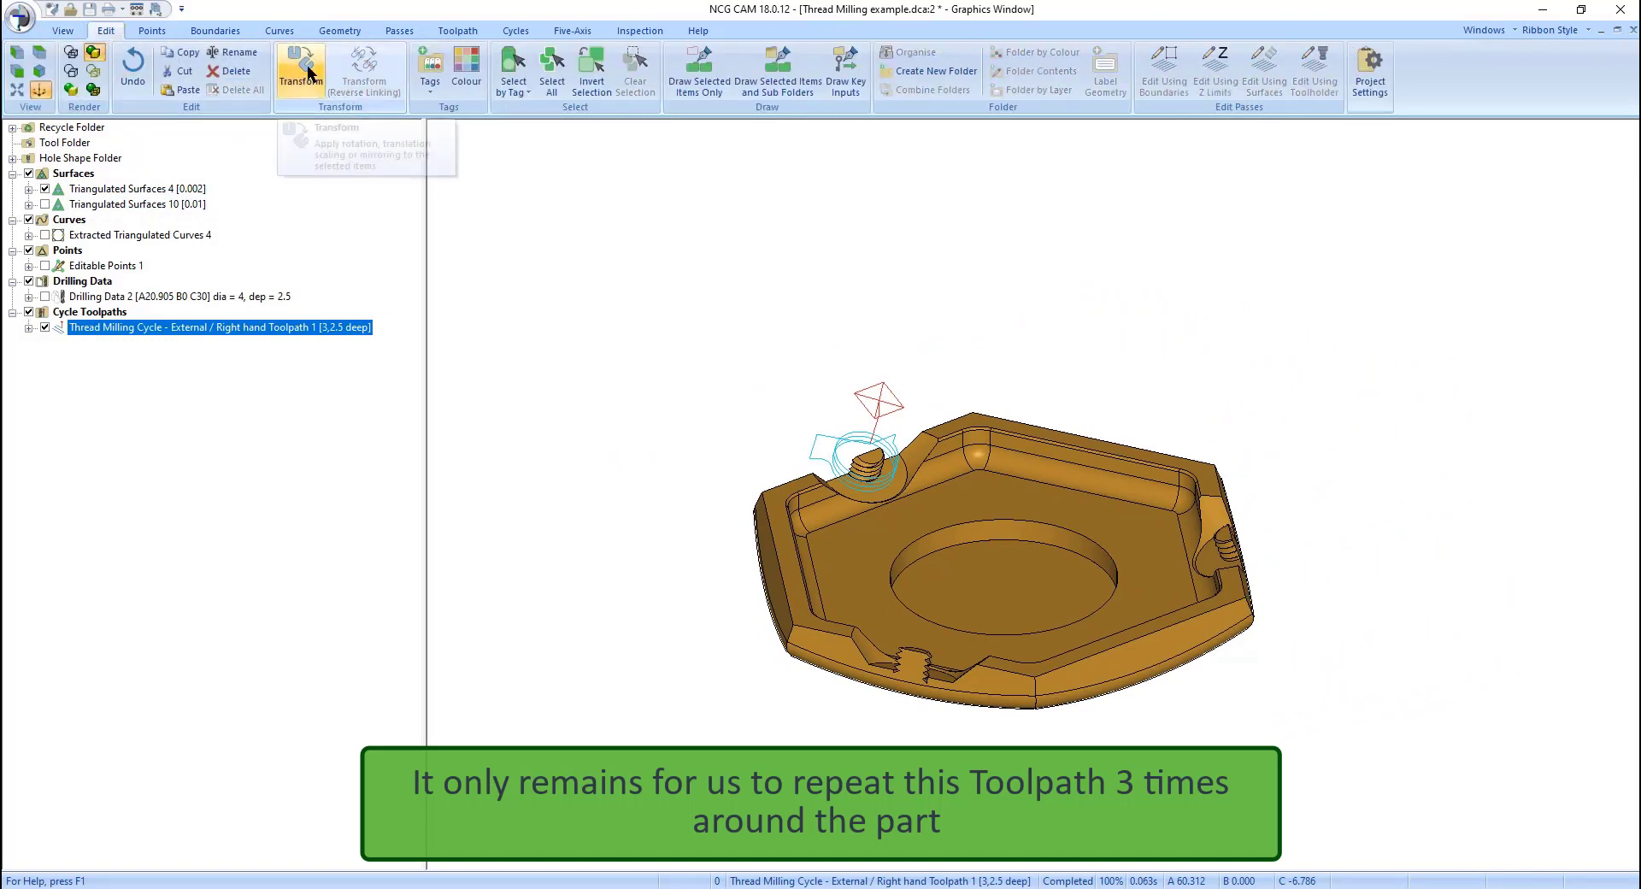
left_click(313, 83)
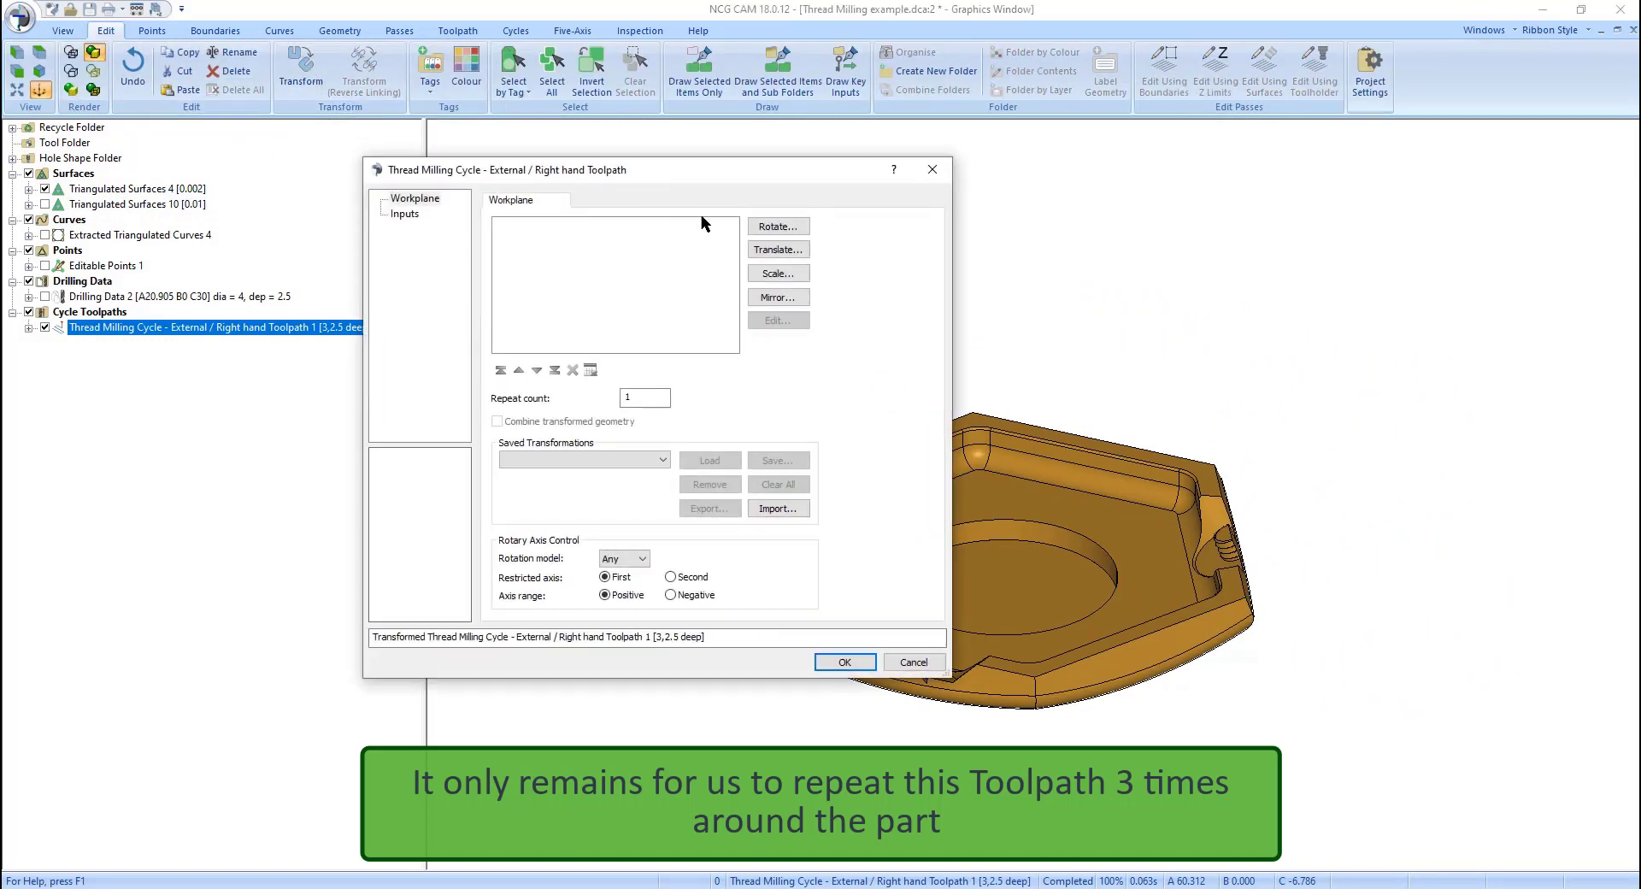
left_click(778, 226)
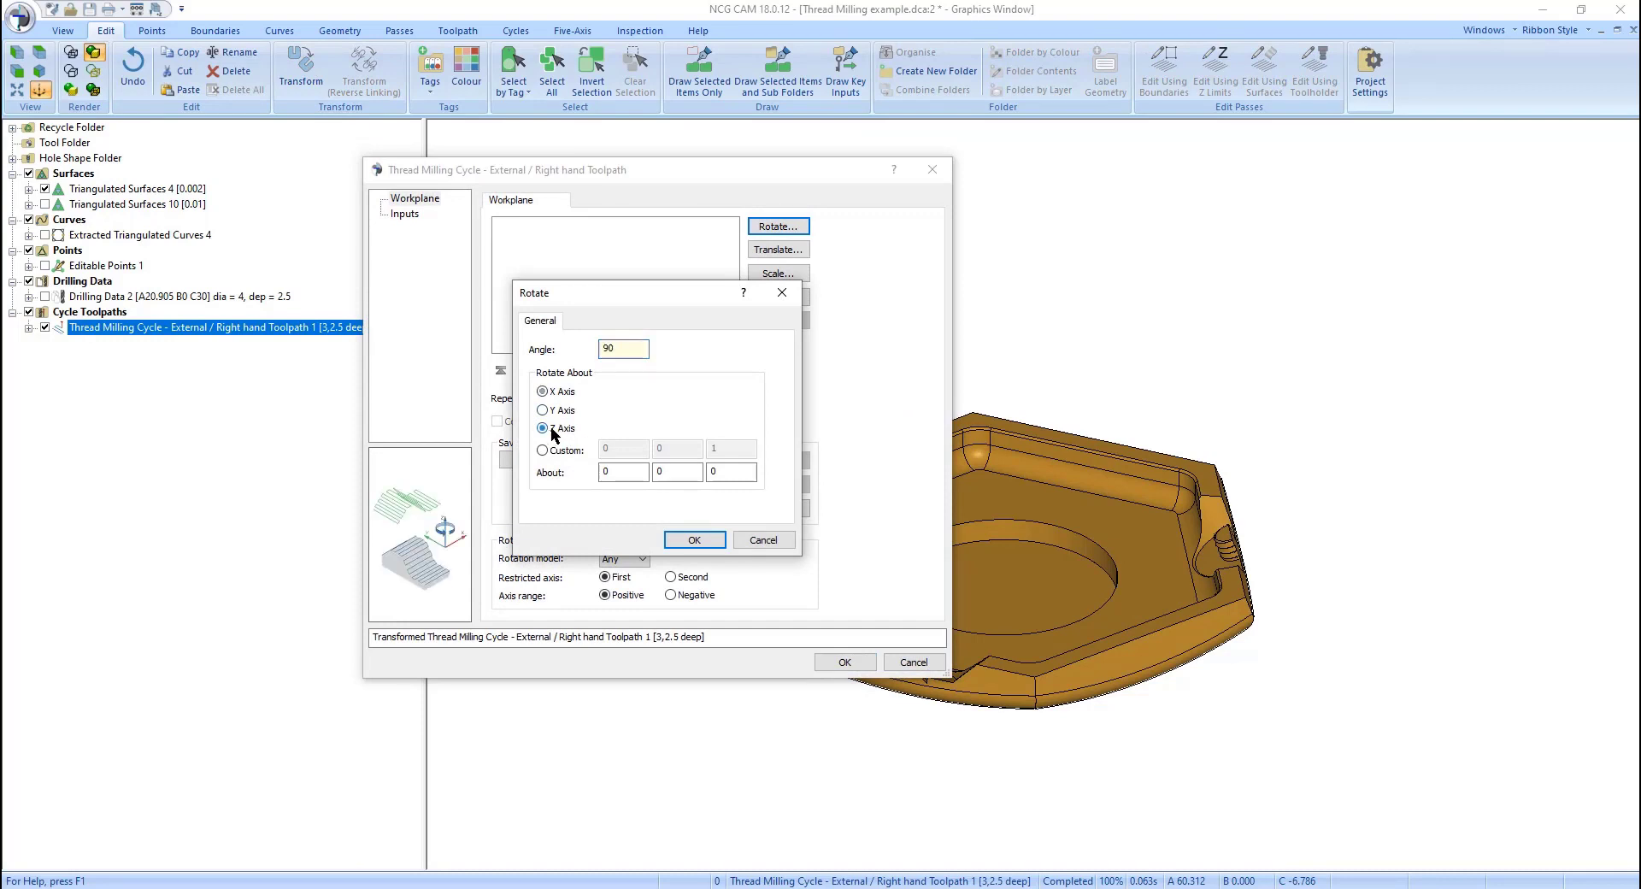
left_click_drag(618, 344, 591, 344)
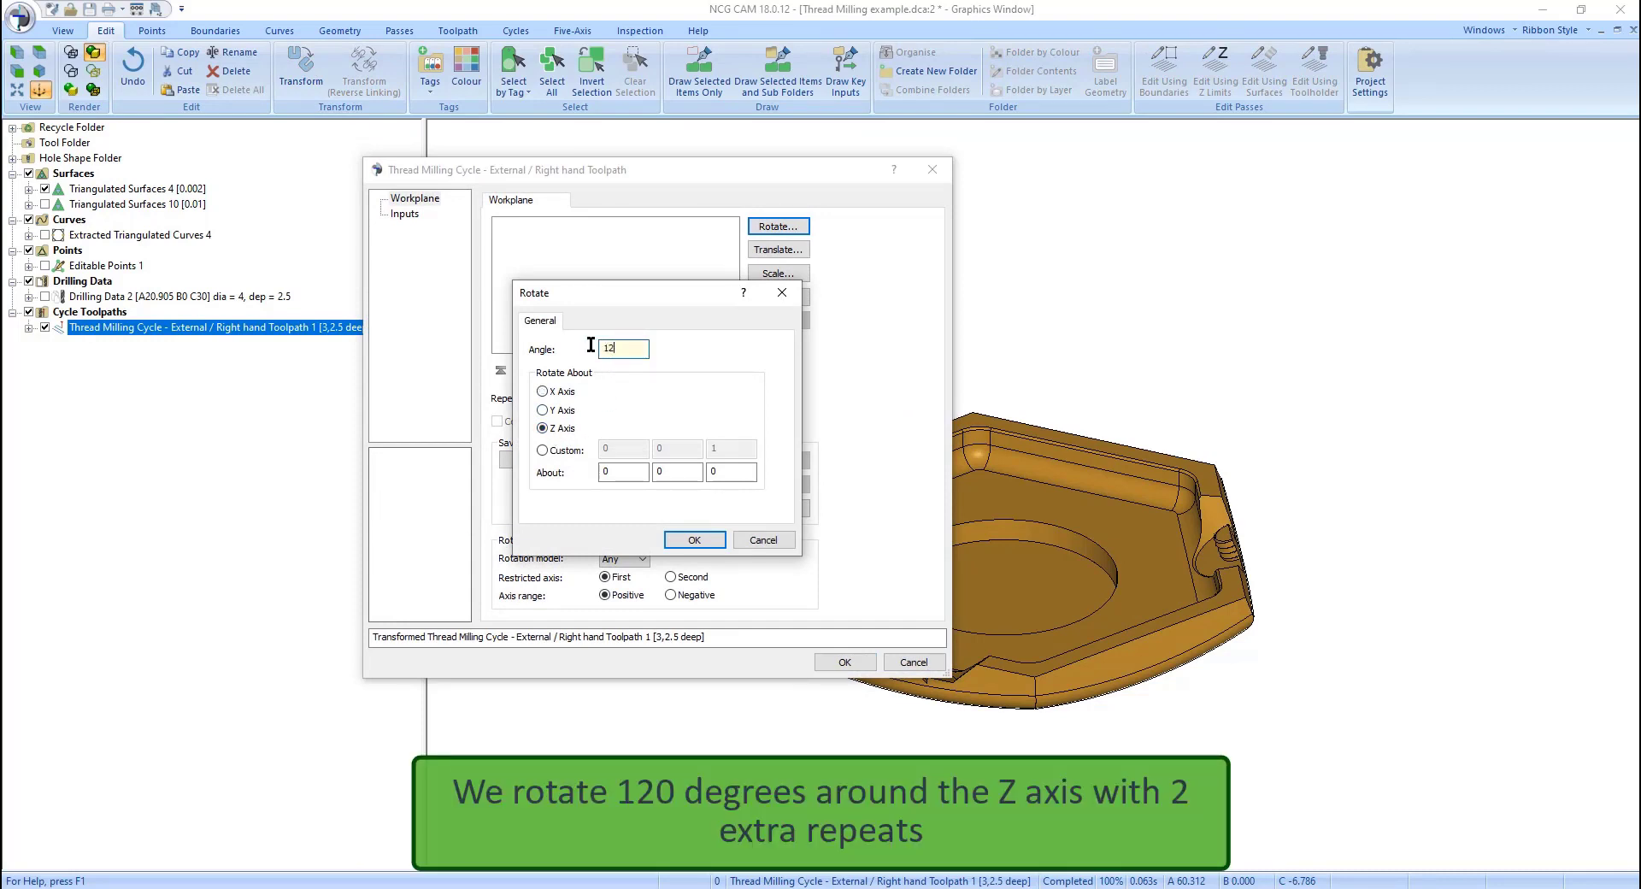
type("120")
left_click(689, 540)
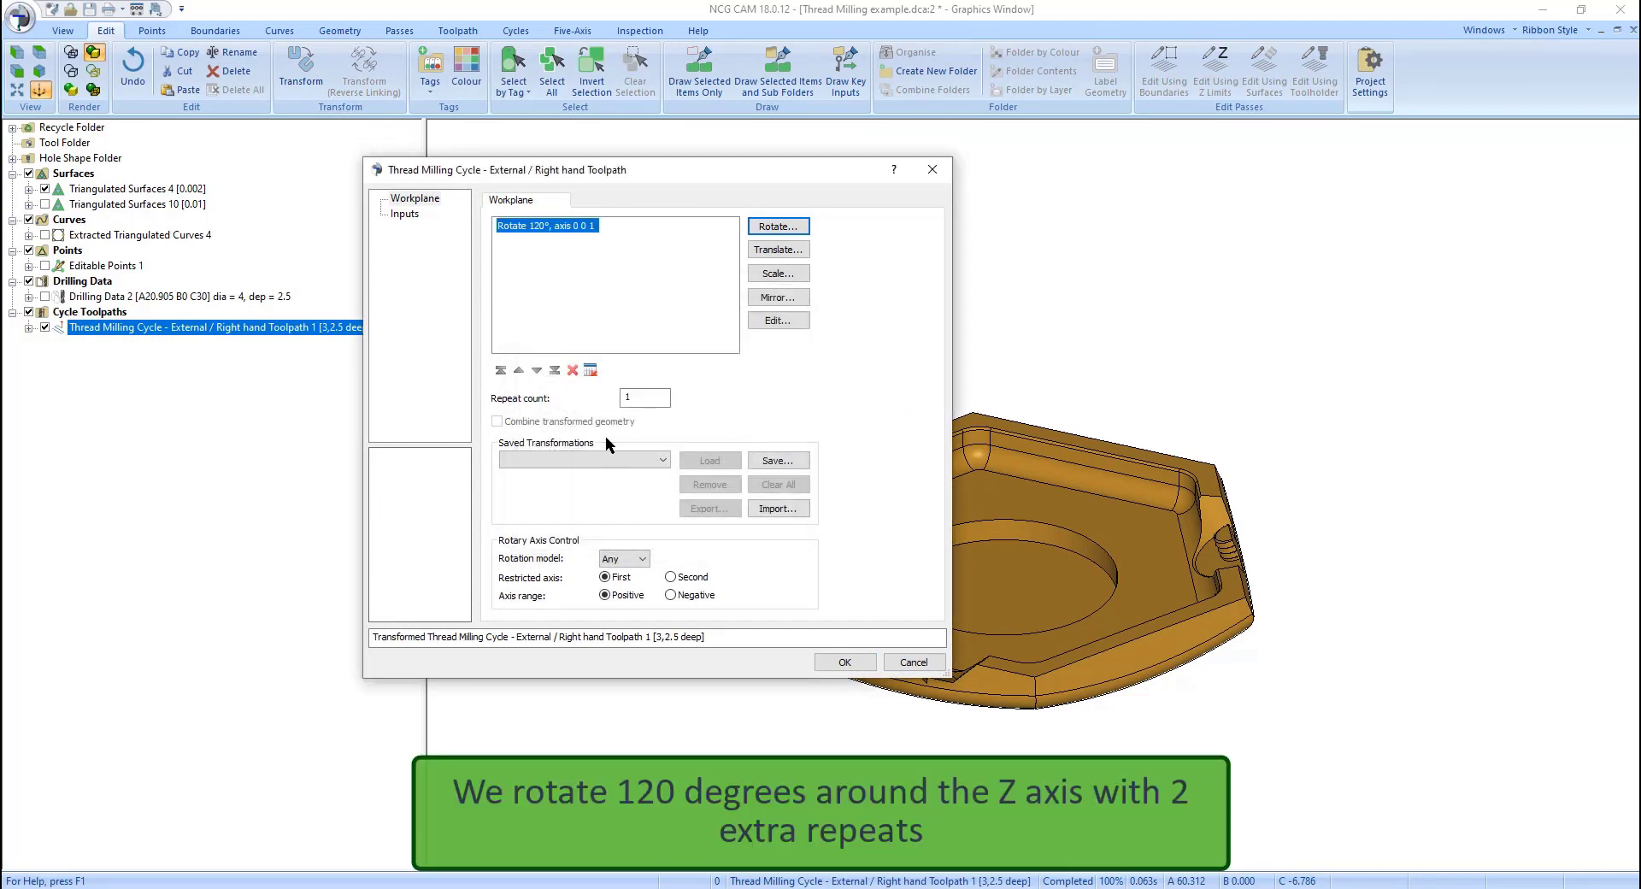
double_click(640, 398)
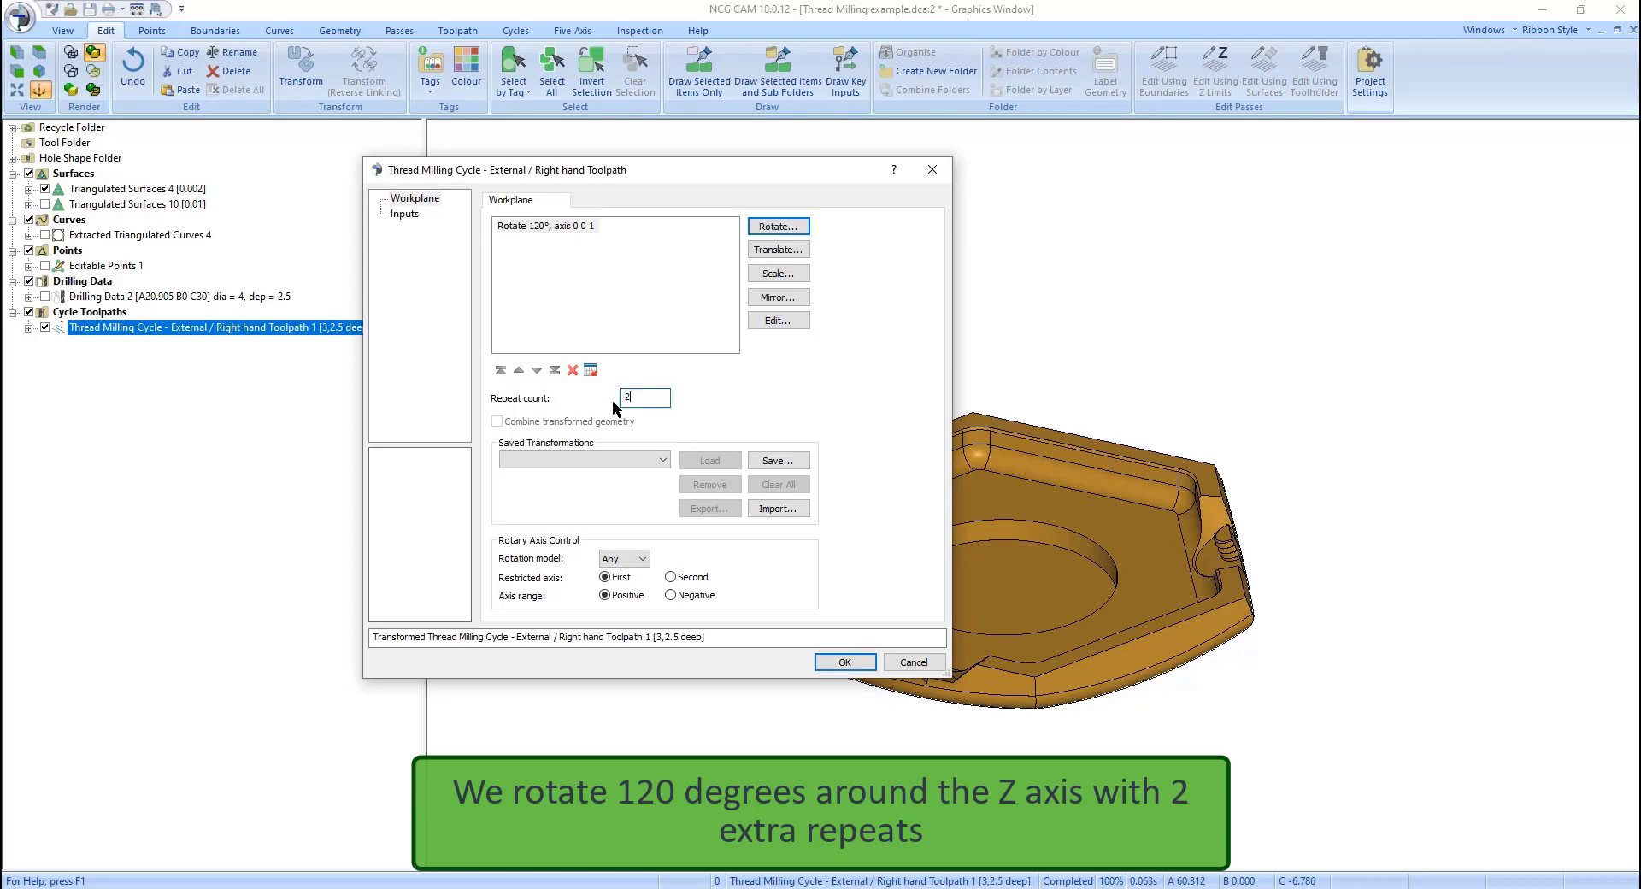
left_click(843, 663)
middle_click_drag(615, 386, 547, 403)
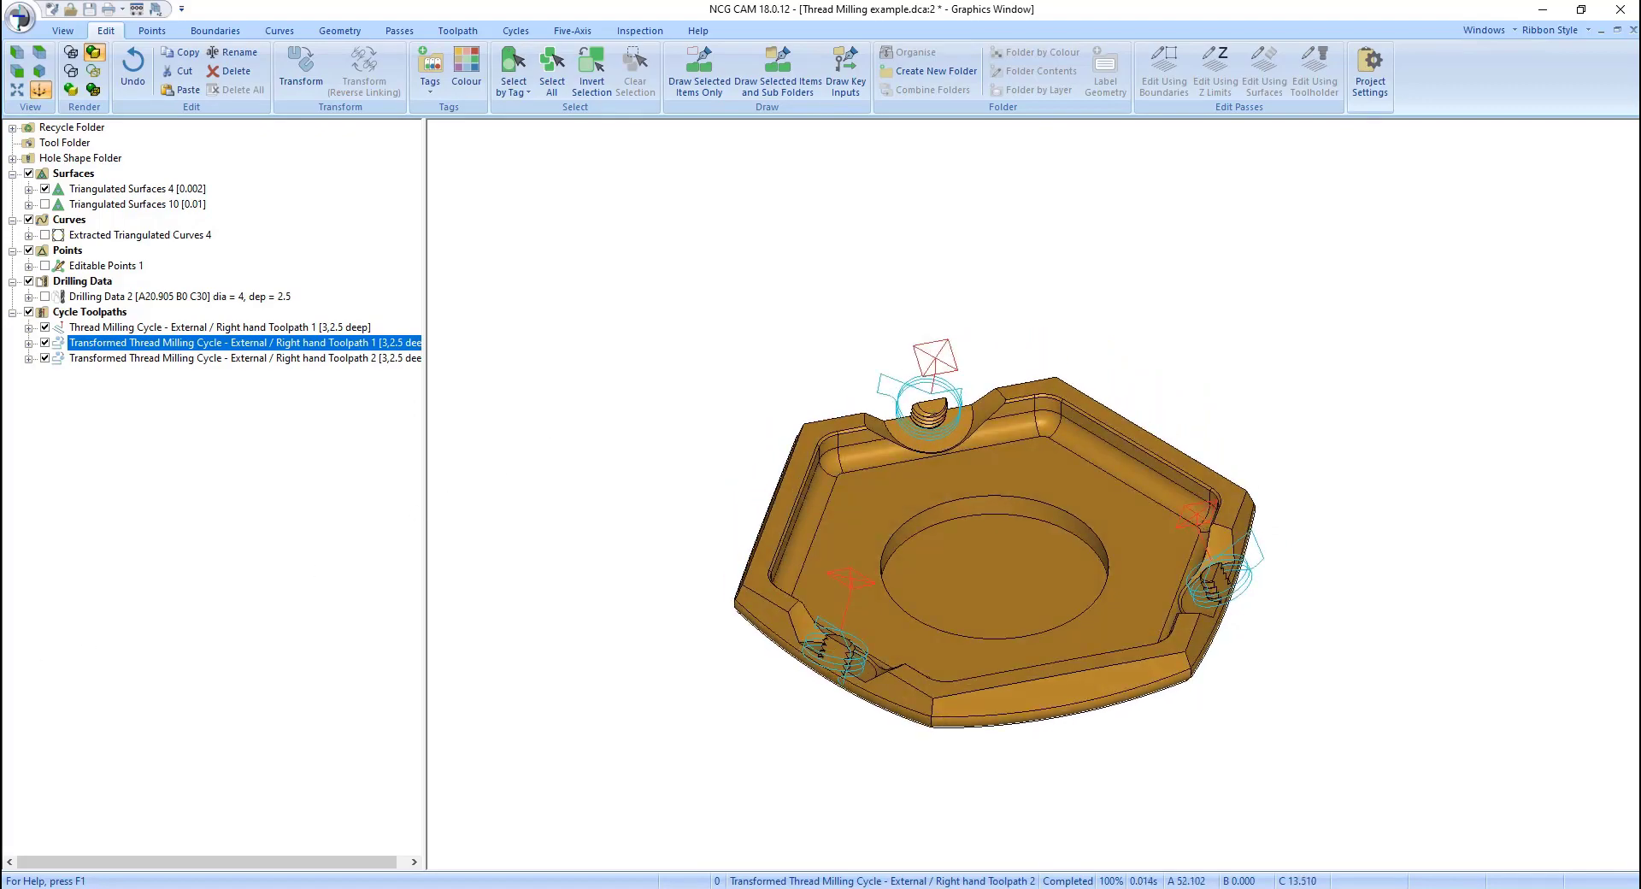